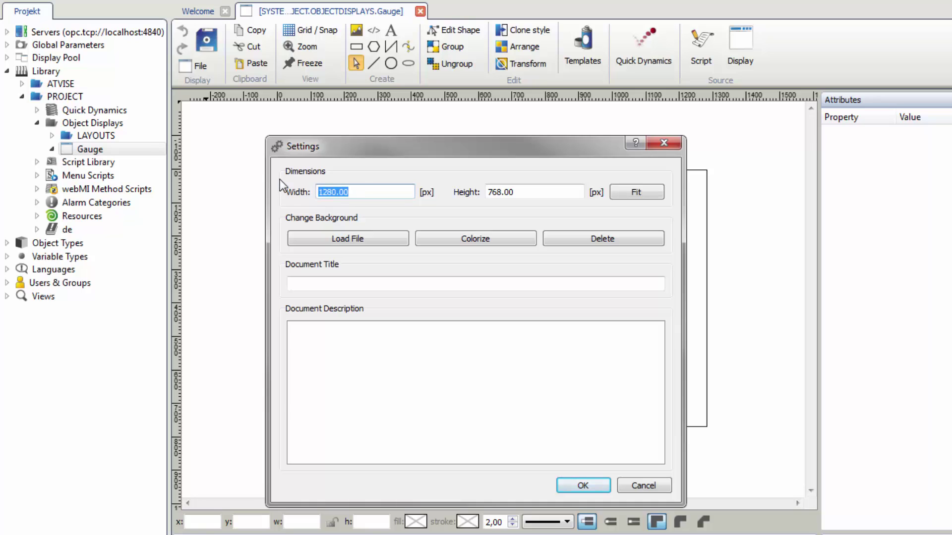
- Set the Gauge display's dimensions to 100 px wide and 100 px high
{"action": "type", "text": "100"}
{"action": "key", "text": "Tab"}
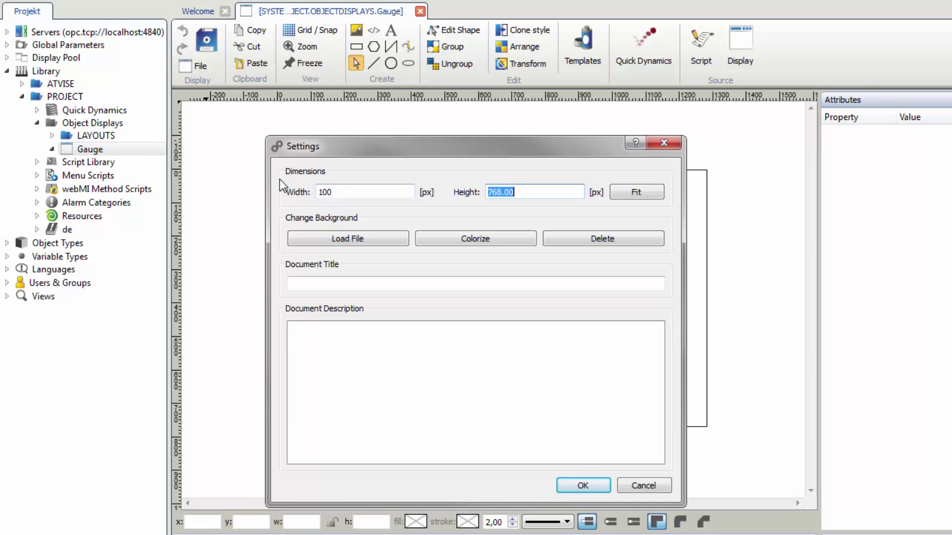
{"action": "type", "text": "100"}
{"action": "left_click", "coordinate": [580, 485]}
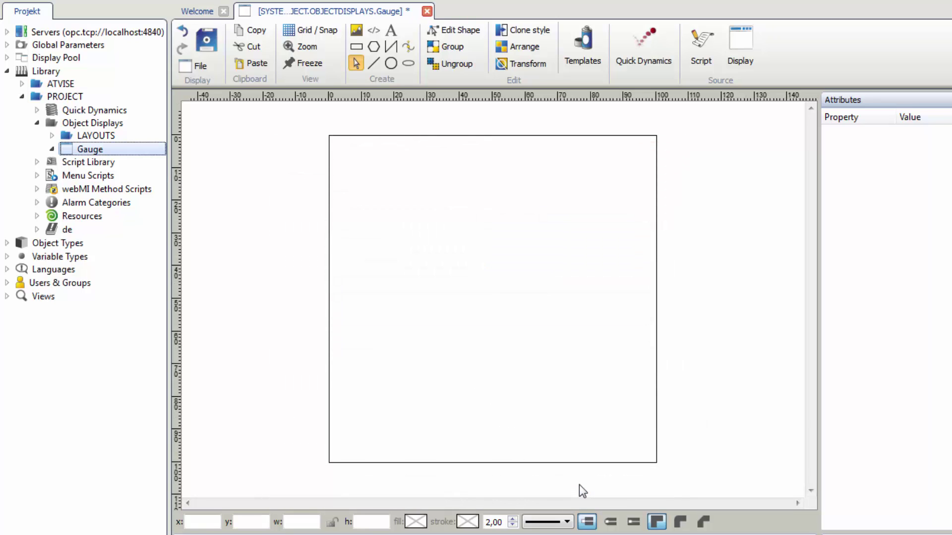
- Enable the display grid with a width and height of 10
{"action": "left_click", "coordinate": [340, 34]}
{"action": "left_click", "coordinate": [334, 83]}
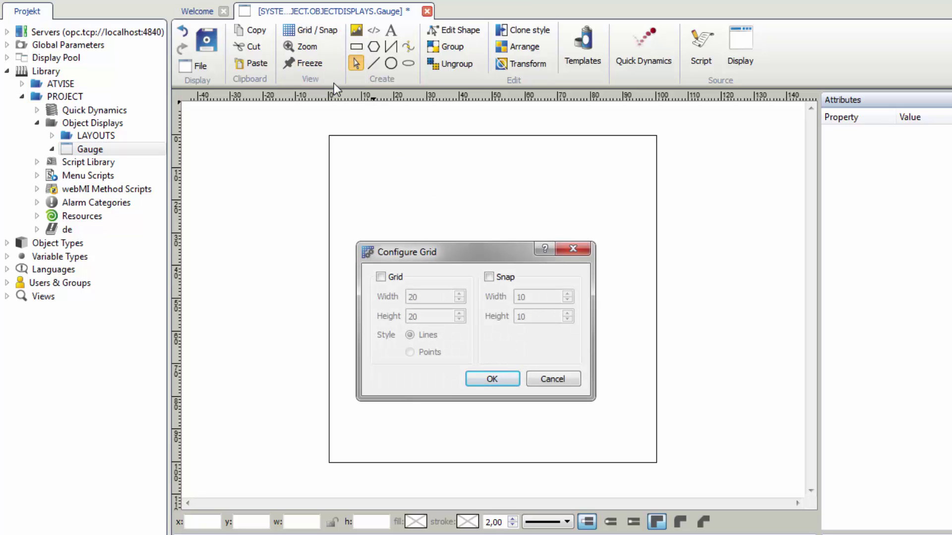
{"action": "left_click", "coordinate": [381, 274]}
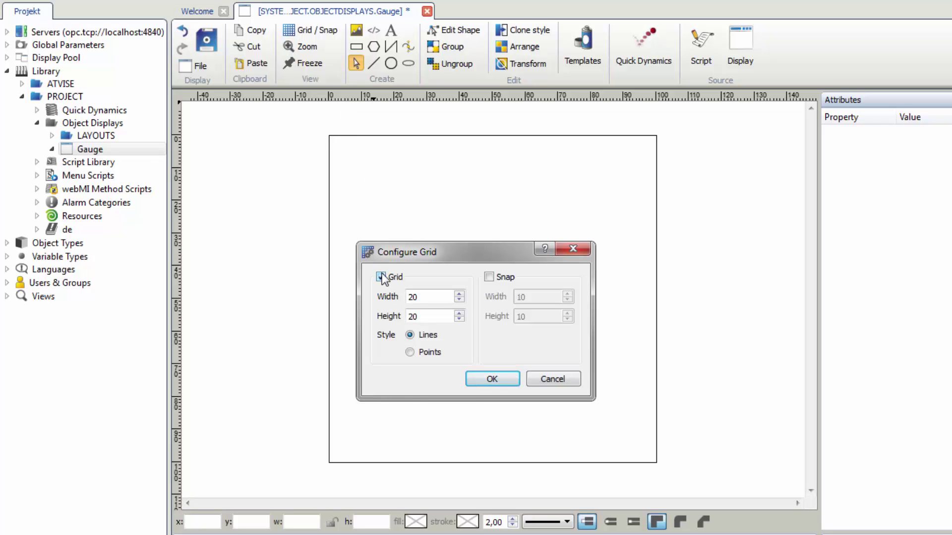
{"action": "double_click", "coordinate": [418, 296]}
{"action": "type", "text": "10"}
{"action": "key", "text": "Tab"}
{"action": "type", "text": "10"}
- Enable snapping with a width and height of 5 and apply the grid configuration
{"action": "left_click", "coordinate": [491, 276]}
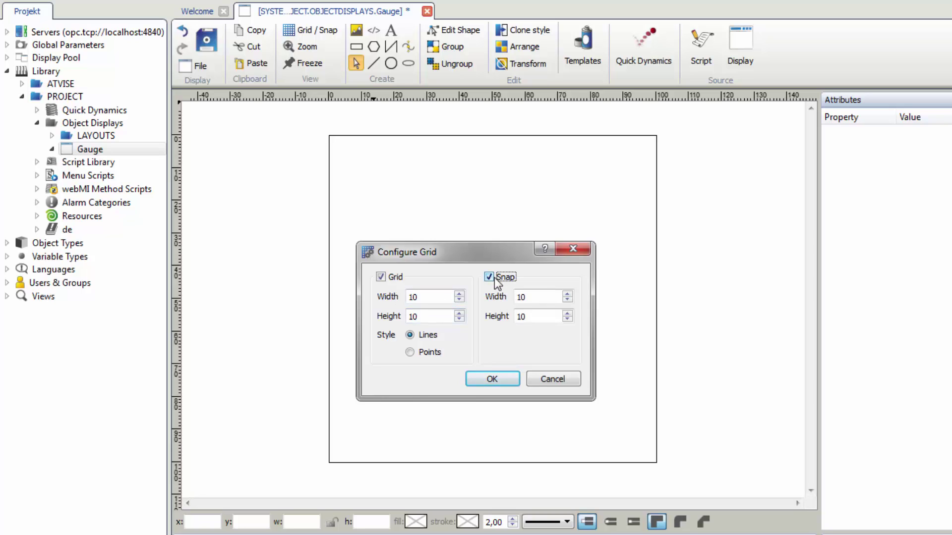
{"action": "double_click", "coordinate": [534, 296]}
{"action": "type", "text": "5"}
{"action": "key", "text": "Tab"}
{"action": "type", "text": "5"}
{"action": "left_click", "coordinate": [496, 379]}
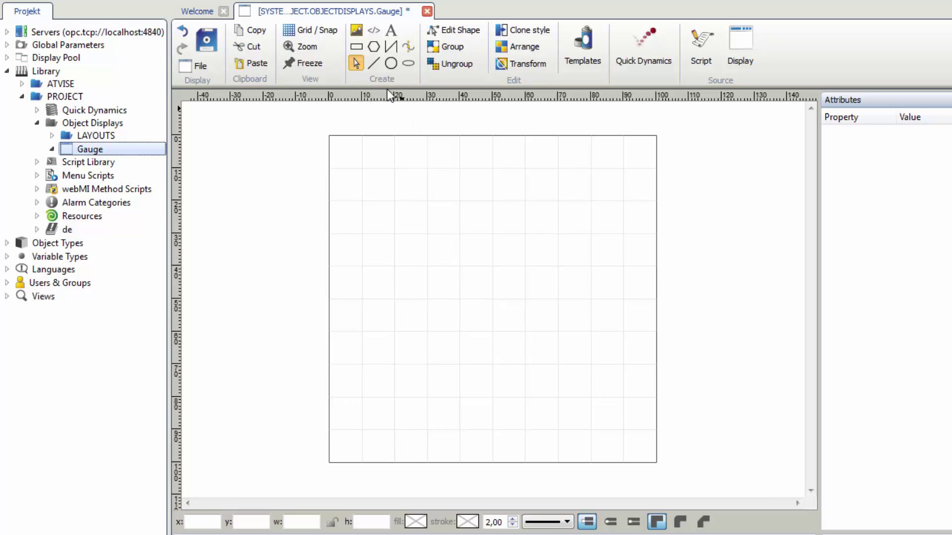
- Draw a 100 × 100 circle centred on the display and give its fill a vertical linear gradient
{"action": "left_click", "coordinate": [391, 62]}
{"action": "left_click_drag", "start_coordinate": [493, 300], "coordinate": [657, 300]}
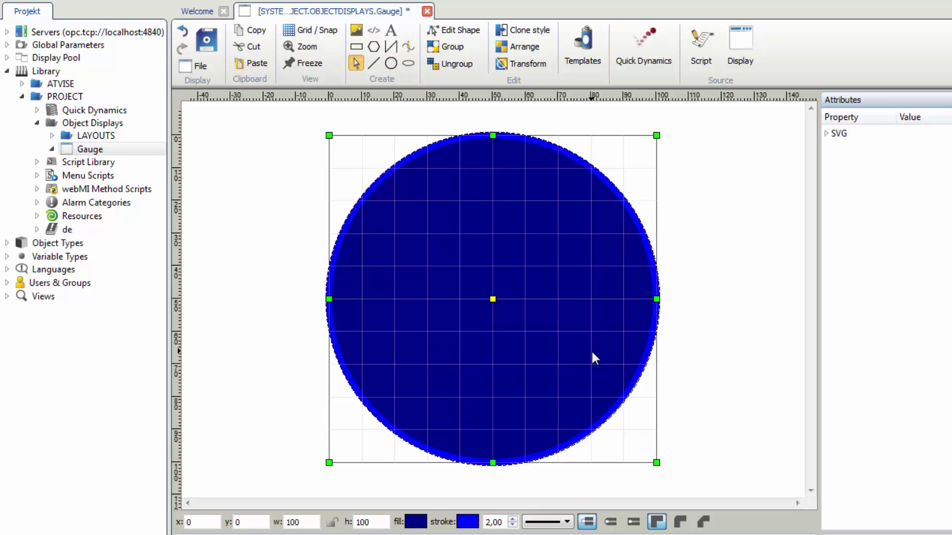
{"action": "left_click", "coordinate": [418, 520]}
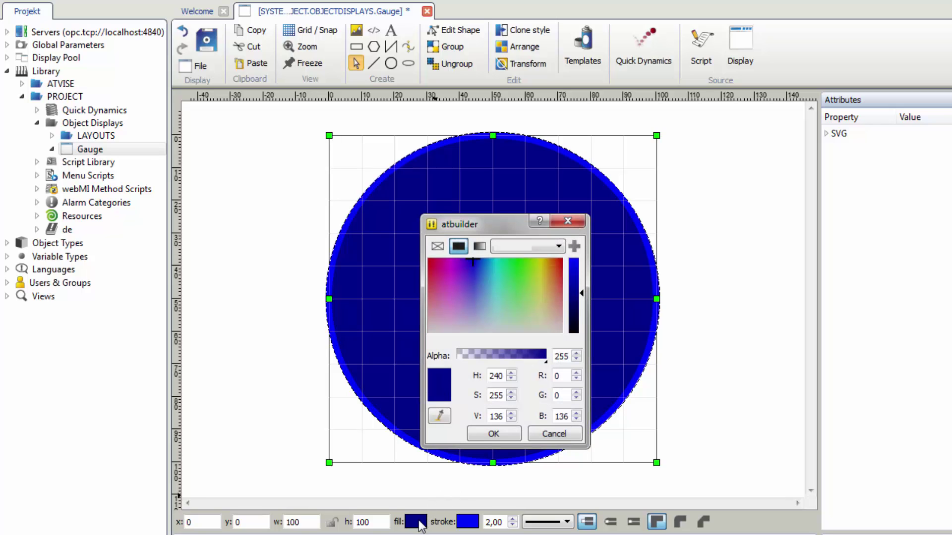
{"action": "left_click", "coordinate": [477, 247]}
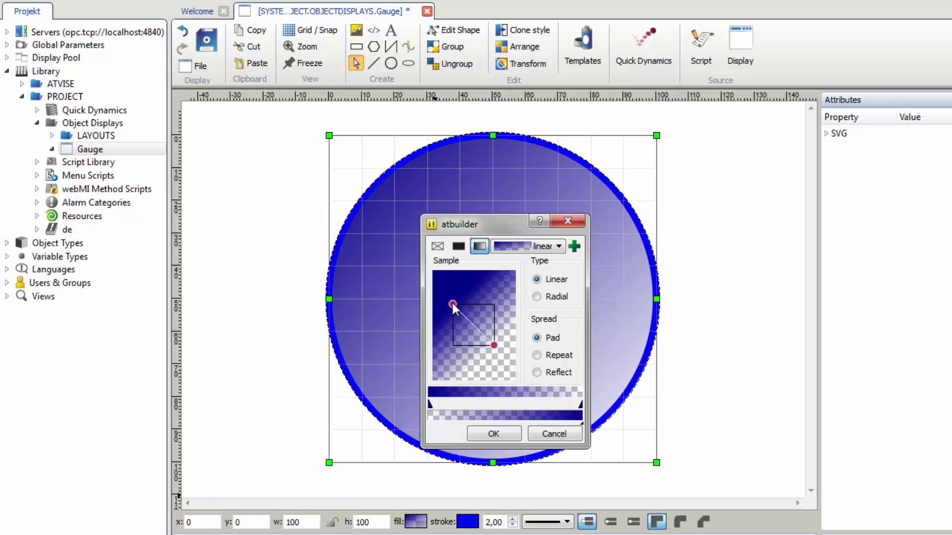
{"action": "left_click_drag", "start_coordinate": [452, 304], "coordinate": [495, 305]}
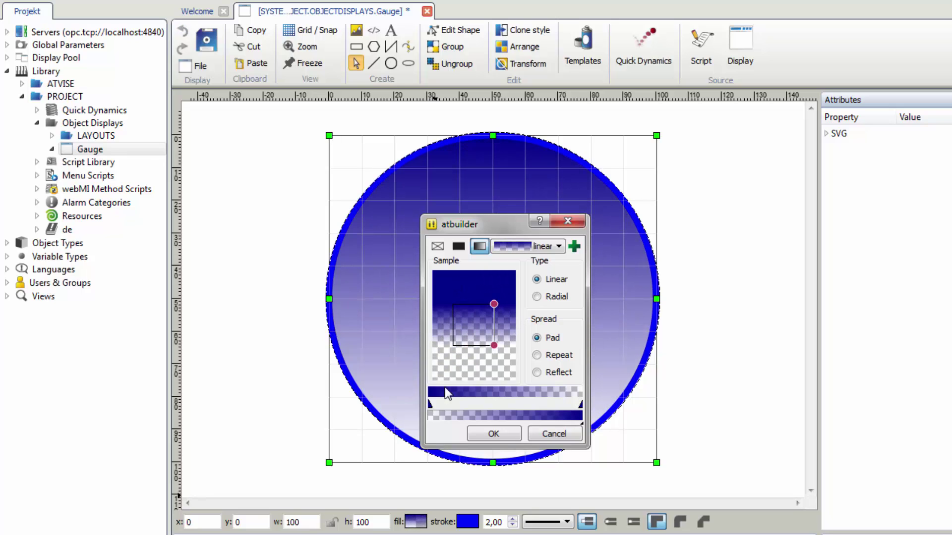
- Set the gradient's start stop to light grey, RGB 219, 219, 219
{"action": "double_click", "coordinate": [431, 404]}
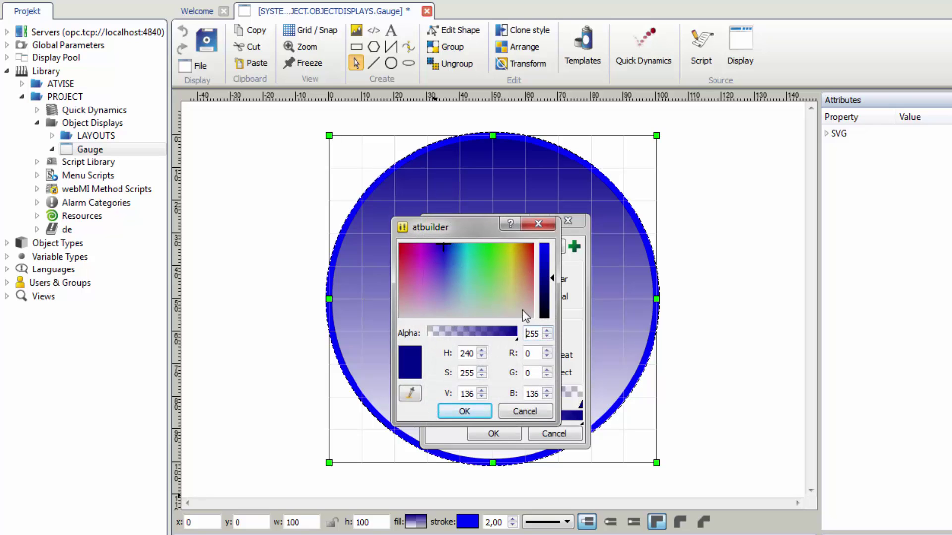
{"action": "left_click_drag", "start_coordinate": [522, 311], "coordinate": [532, 317]}
{"action": "left_click_drag", "start_coordinate": [545, 283], "coordinate": [545, 255]}
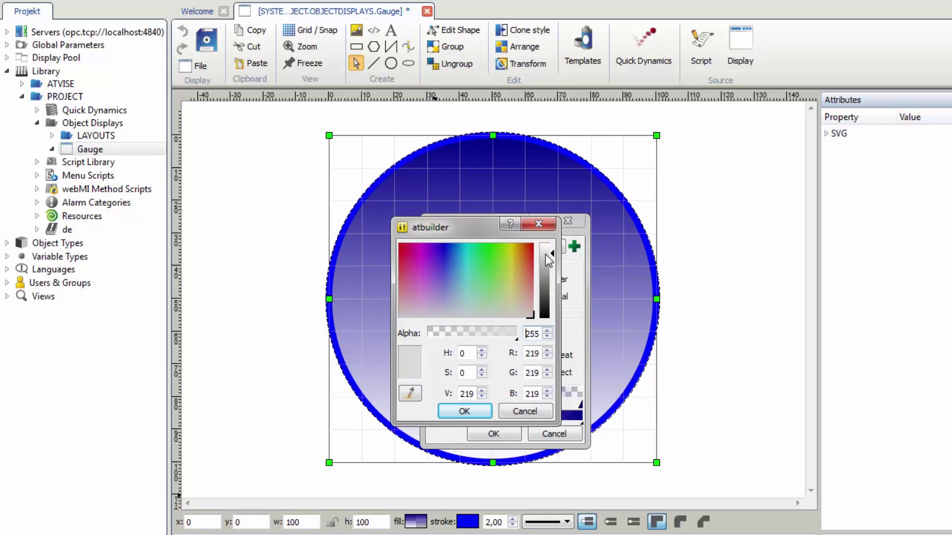
{"action": "left_click", "coordinate": [479, 408]}
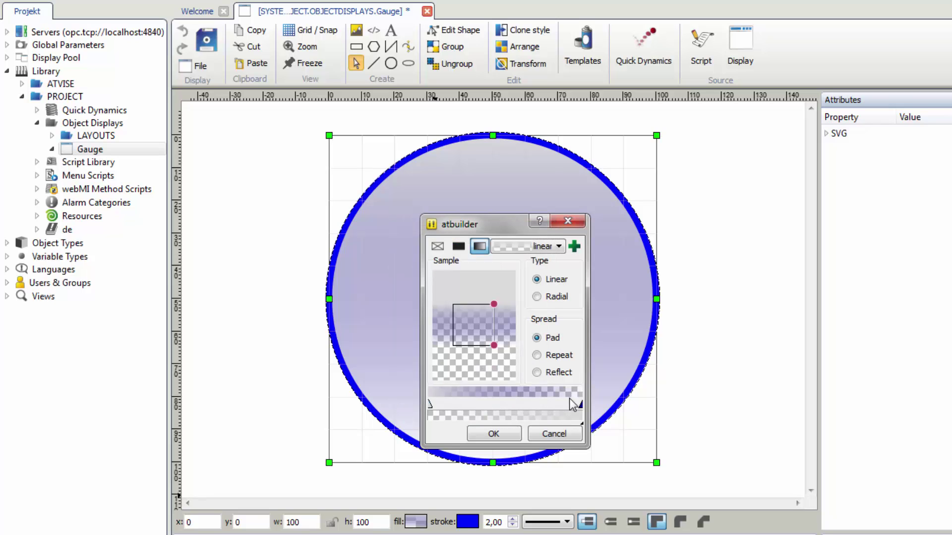
- Set the gradient's end stop to opaque grey, RGB 136, 136, 136 with alpha 255, and apply the fill
{"action": "double_click", "coordinate": [581, 405]}
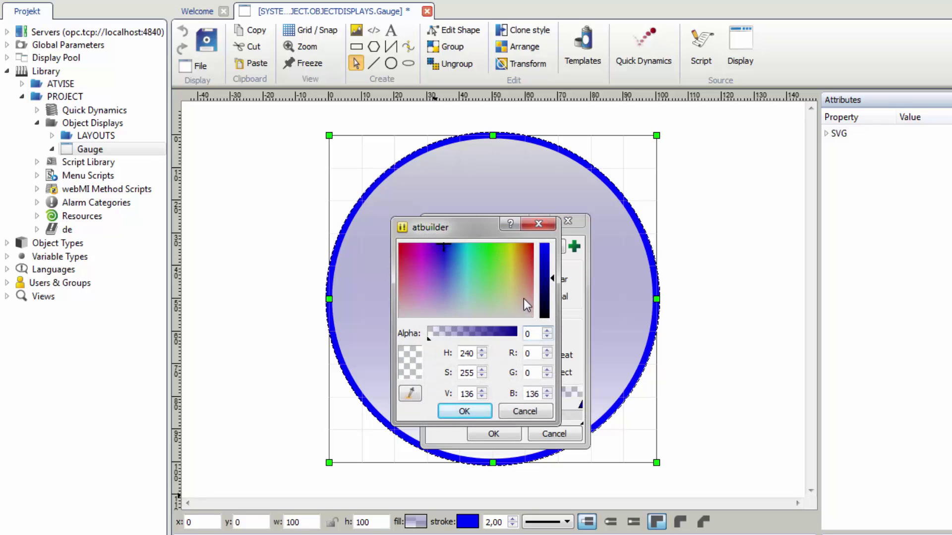
{"action": "left_click_drag", "start_coordinate": [525, 304], "coordinate": [489, 331]}
{"action": "type", "text": "255"}
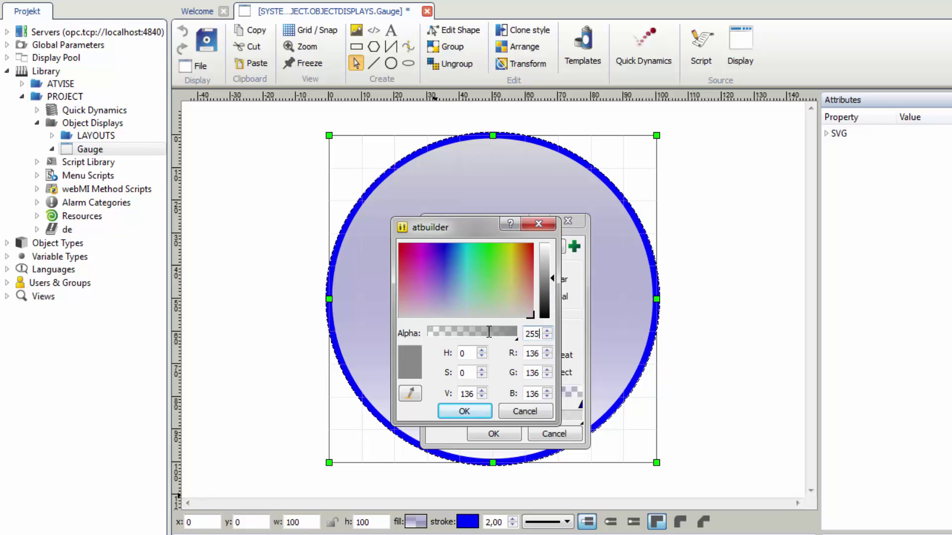
{"action": "left_click", "coordinate": [464, 412]}
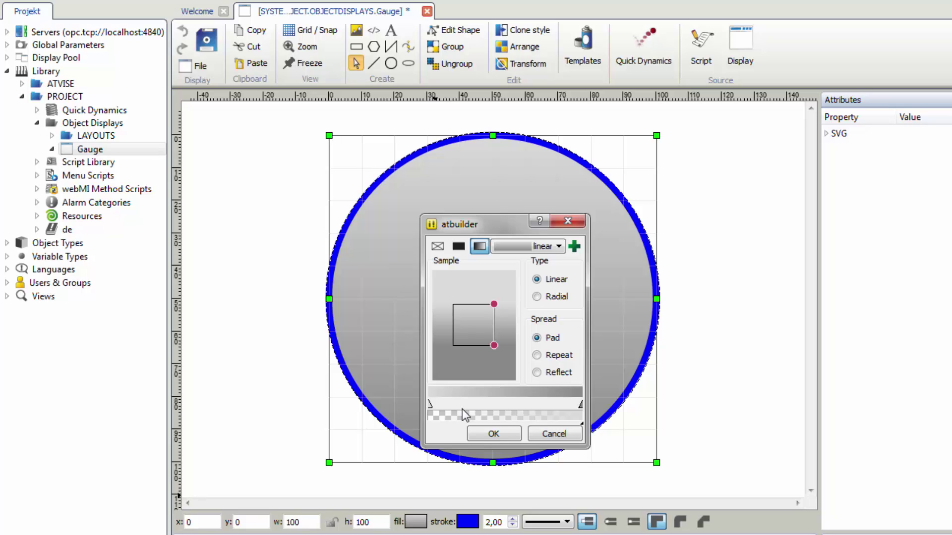
{"action": "left_click", "coordinate": [488, 433]}
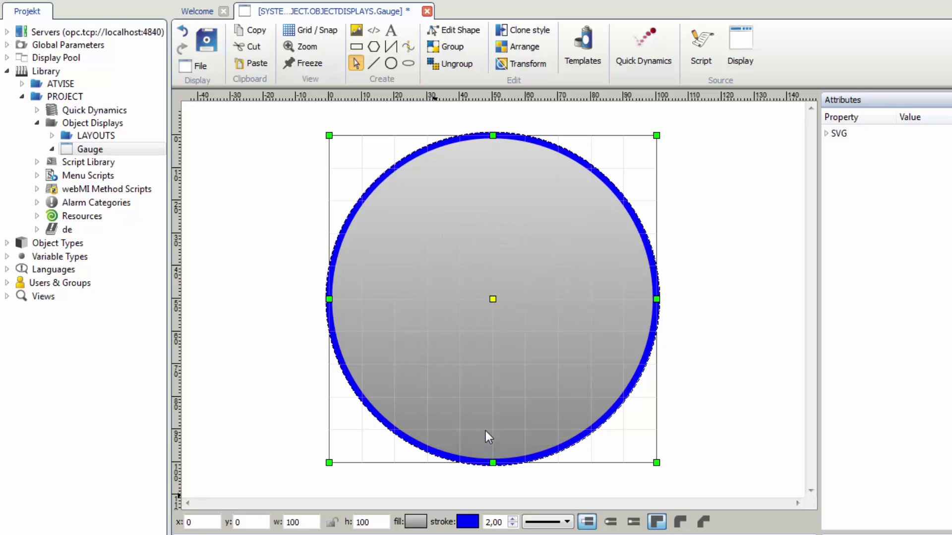
- Remove the circle's stroke colour and set its stroke width to 0
{"action": "left_click", "coordinate": [473, 524]}
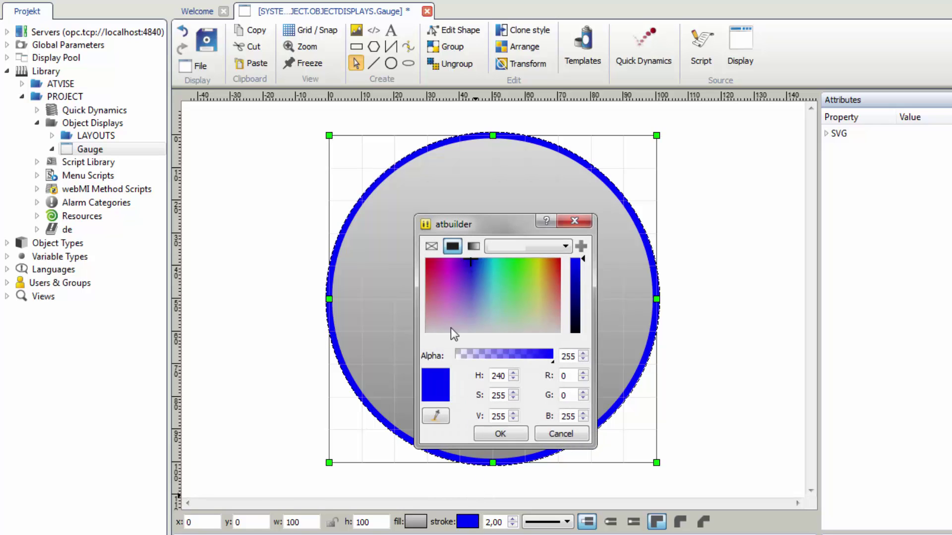
{"action": "left_click", "coordinate": [431, 247]}
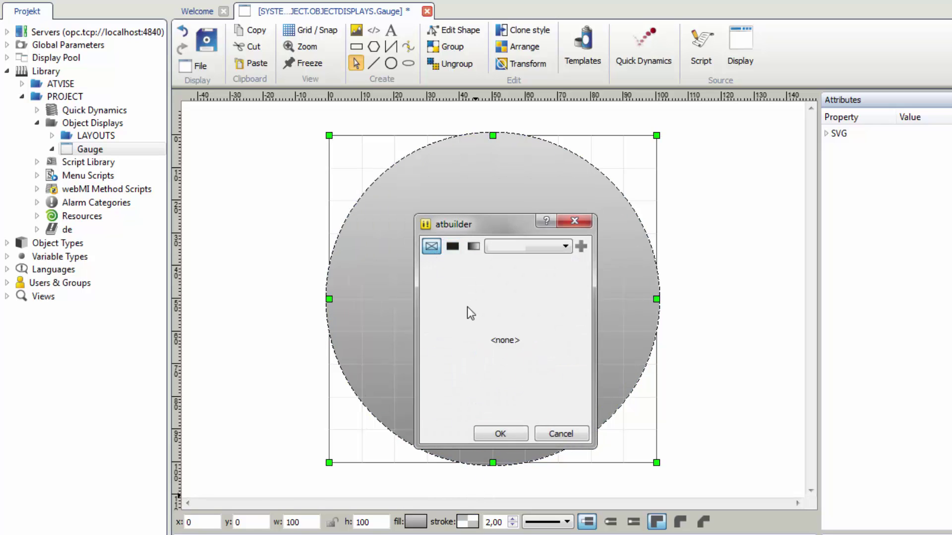
{"action": "left_click", "coordinate": [516, 433]}
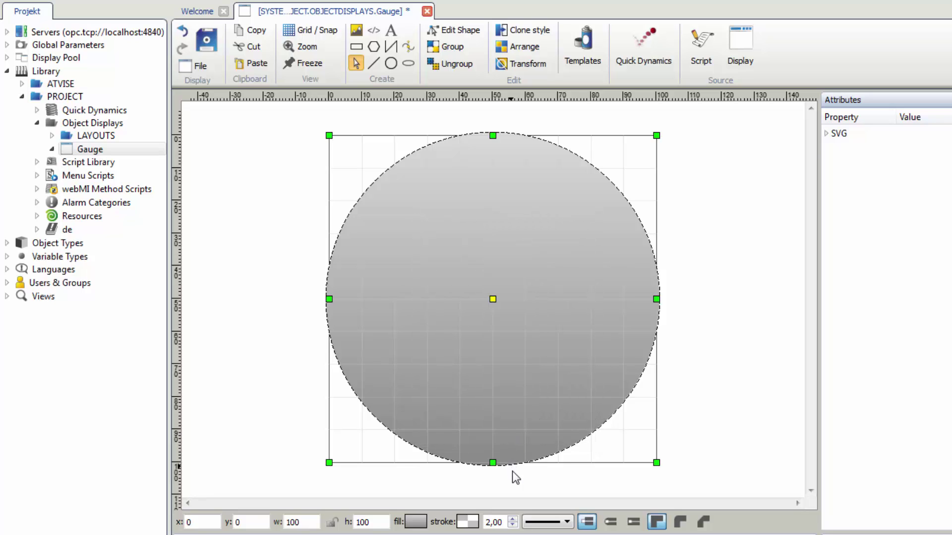
{"action": "left_click", "coordinate": [513, 526]}
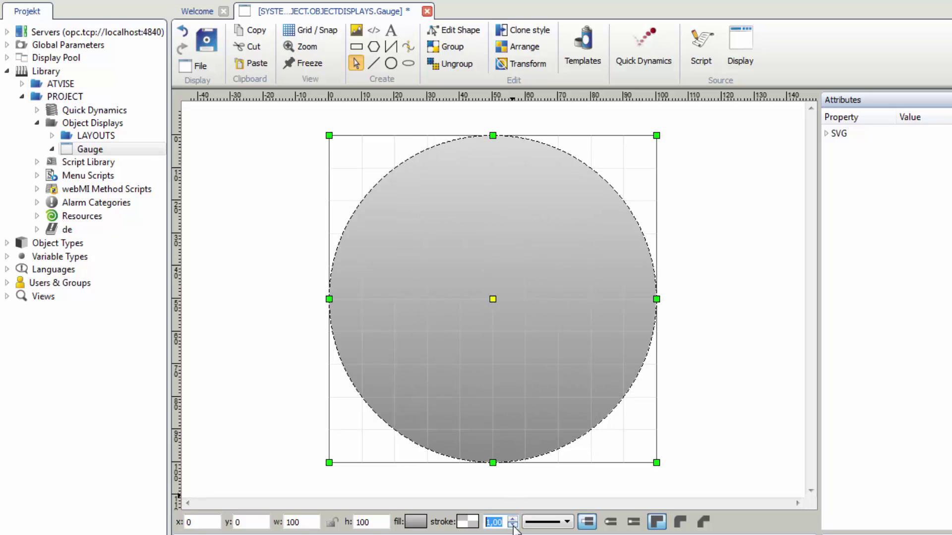
{"action": "left_click", "coordinate": [513, 525]}
- Duplicate the circle and place the copy exactly over the original at x 0, y 0
{"action": "left_click", "coordinate": [565, 287]}
{"action": "key", "text": "ctrl+c"}
{"action": "key", "text": "ctrl+v"}
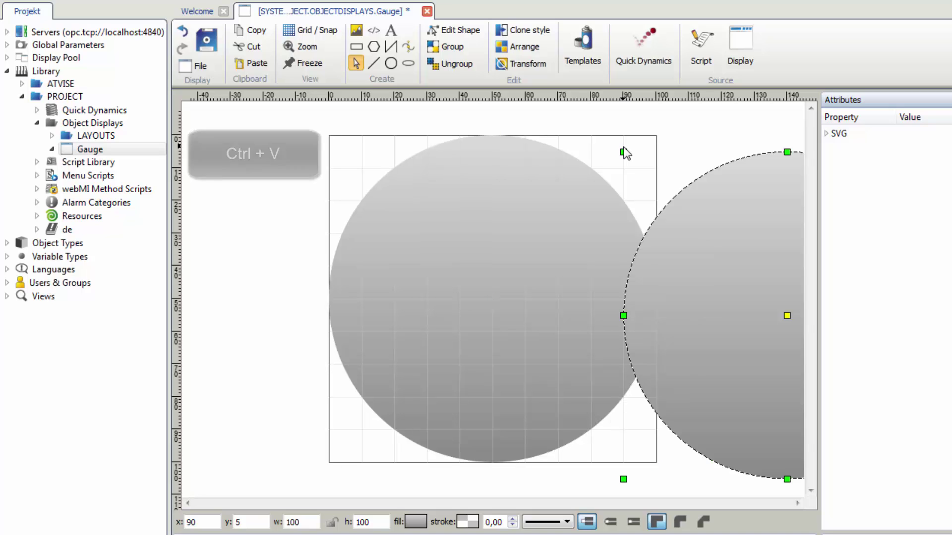
{"action": "left_click_drag", "start_coordinate": [692, 224], "coordinate": [396, 205]}
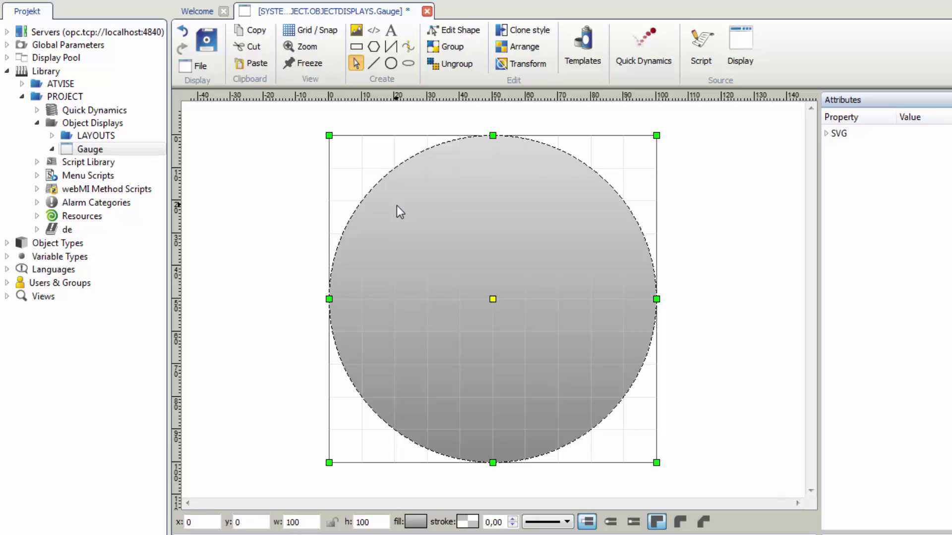
- Scale the copied circle about its centre to 95 × 95 and rotate it 180° to reverse its gradient
{"action": "key", "text": "ctrl+shift"}
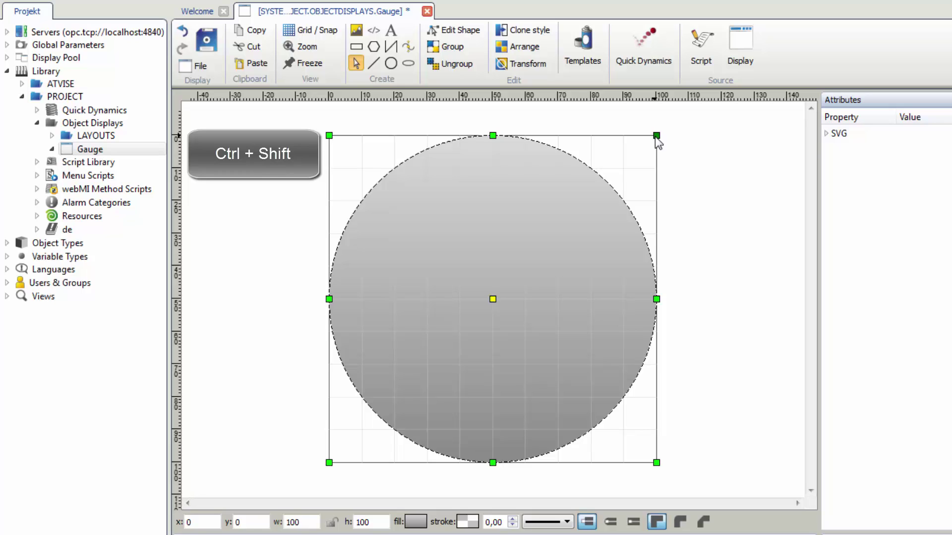
{"action": "left_click_drag", "start_coordinate": [652, 142], "coordinate": [650, 144]}
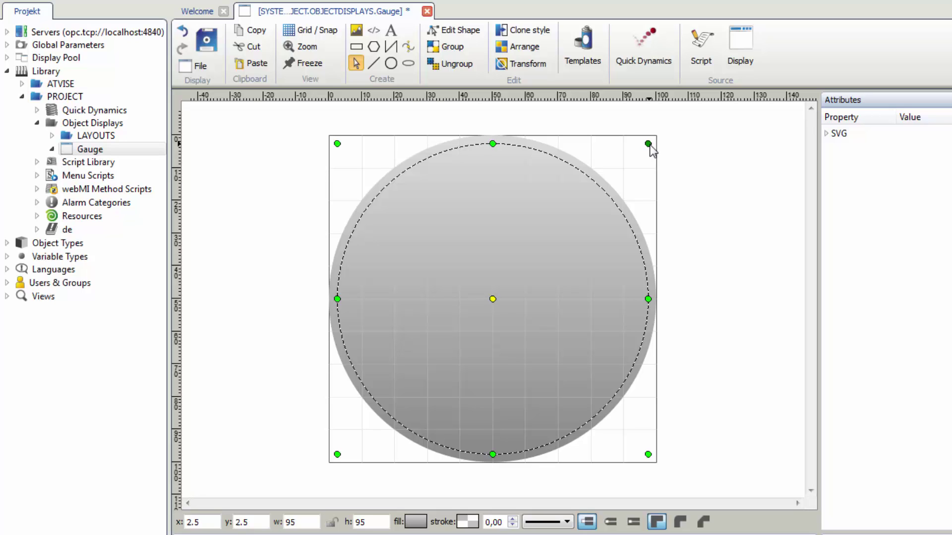
{"action": "left_click_drag", "start_coordinate": [648, 143], "coordinate": [327, 443]}
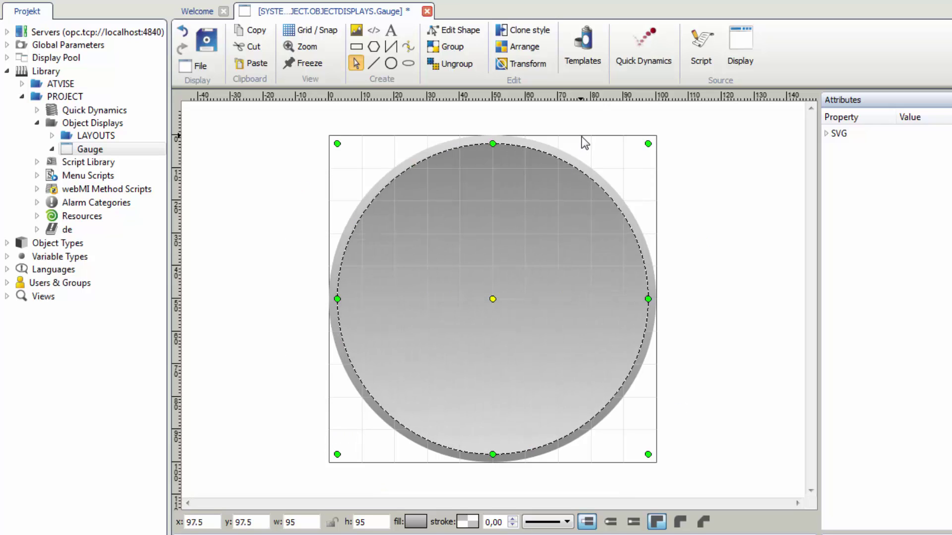
- Paste another copy of the circle over the others and scale it about its centre to 90 × 90
{"action": "key", "text": "ctrl+v"}
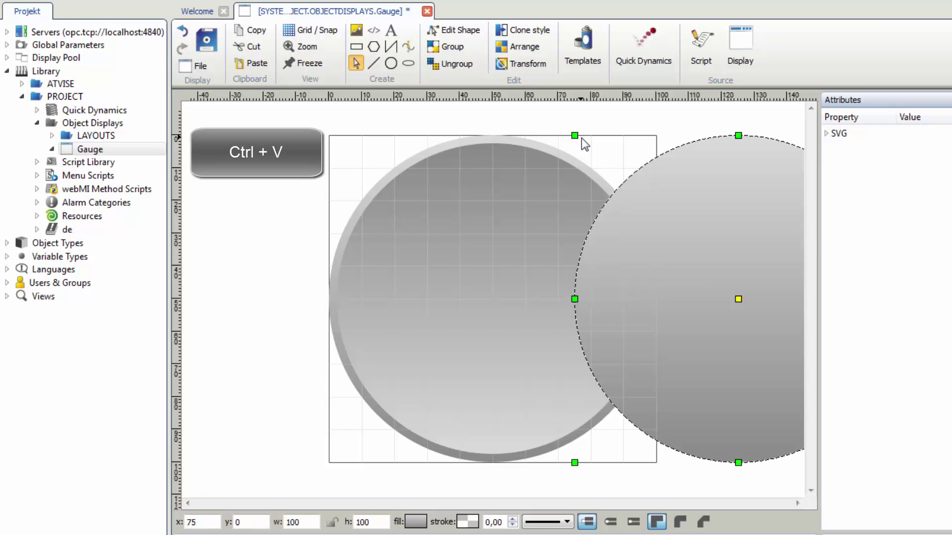
{"action": "left_click_drag", "start_coordinate": [722, 206], "coordinate": [477, 204]}
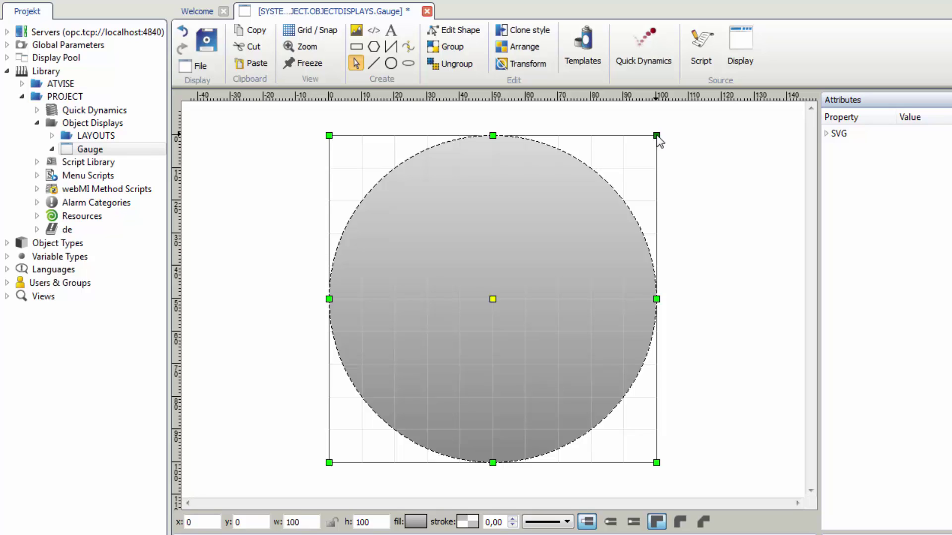
{"action": "key", "text": "ctrl+shift"}
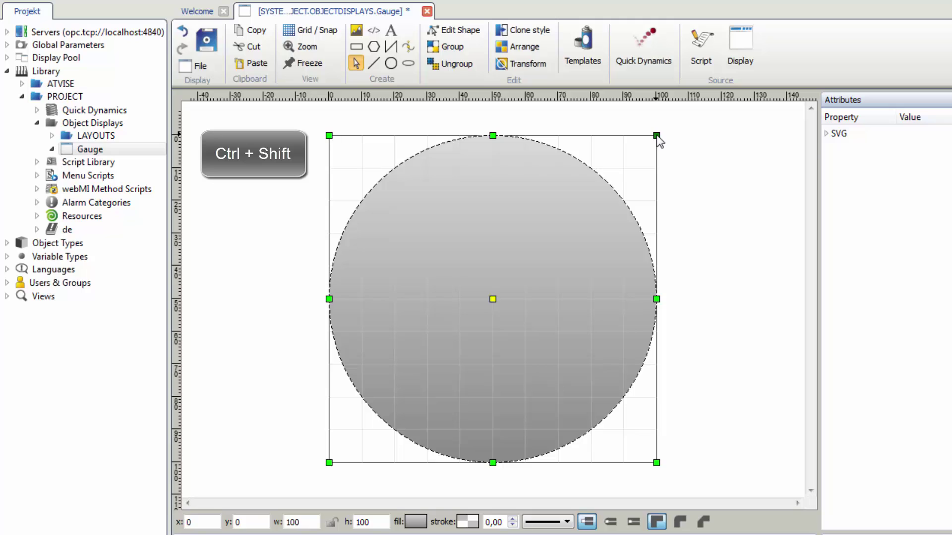
{"action": "left_click_drag", "start_coordinate": [656, 135], "coordinate": [646, 153]}
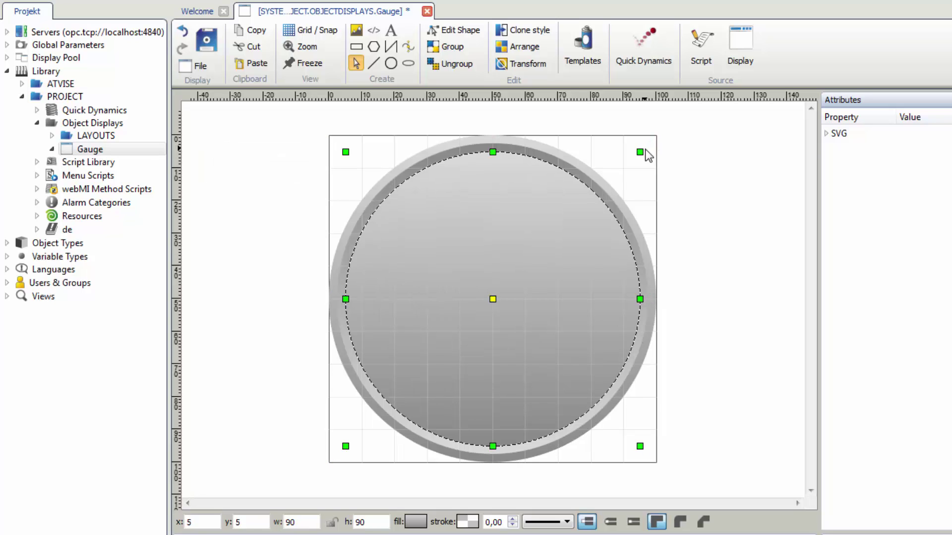
- Change the 90 × 90 circle's fill to a radial gradient, reduce its radius, and move the light stop past the gradient's midpoint
{"action": "left_click", "coordinate": [413, 522]}
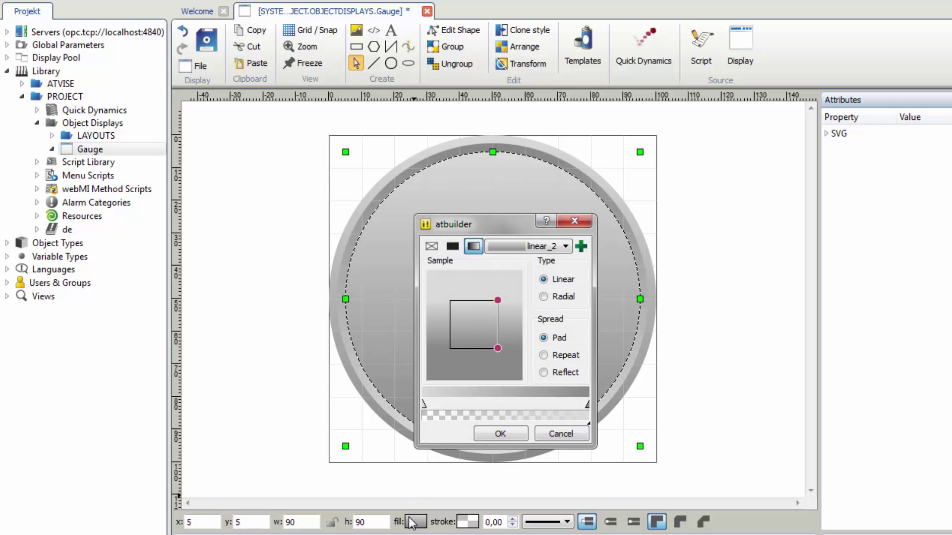
{"action": "left_click", "coordinate": [556, 299]}
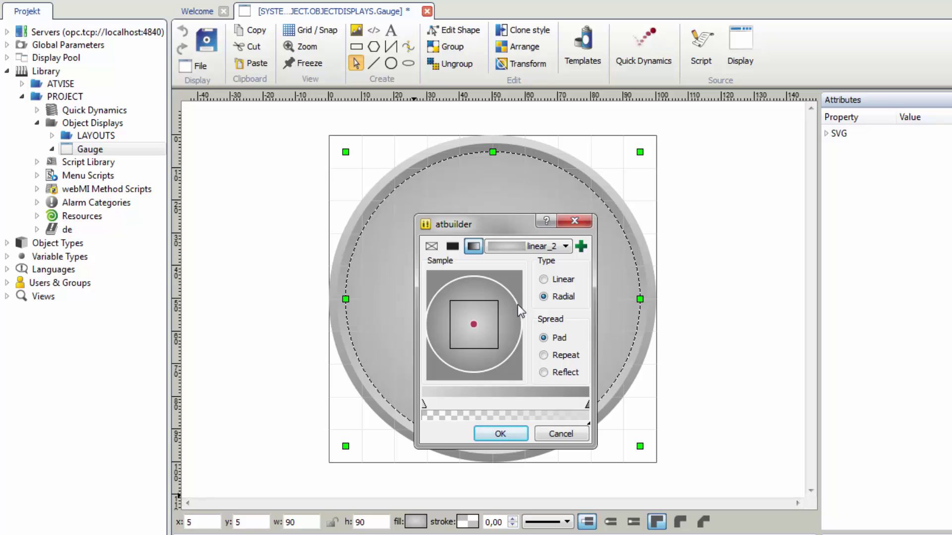
{"action": "left_click_drag", "start_coordinate": [517, 304], "coordinate": [503, 305]}
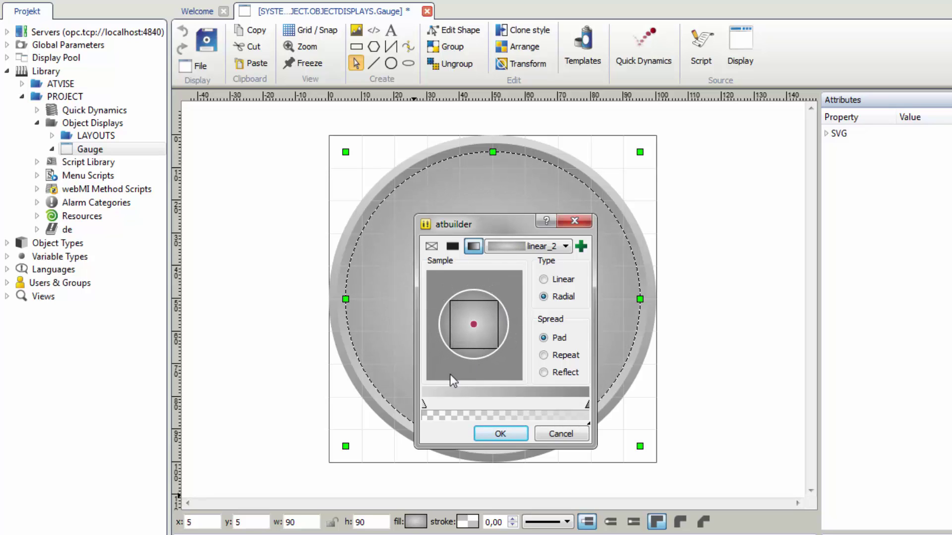
{"action": "left_click_drag", "start_coordinate": [430, 409], "coordinate": [517, 406]}
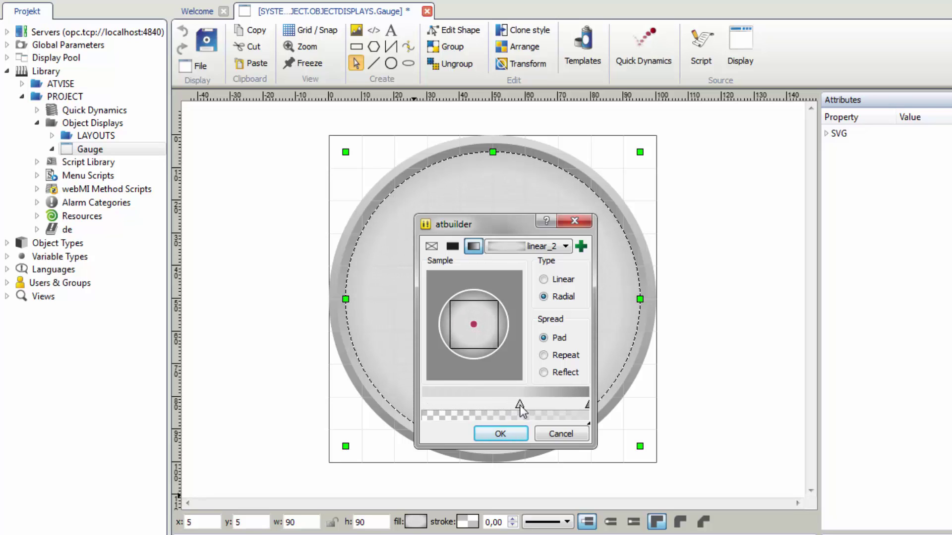
- Lighten the moved gradient stop to RGB 243, 243, 243 and apply the fill to the circle
{"action": "double_click", "coordinate": [514, 404]}
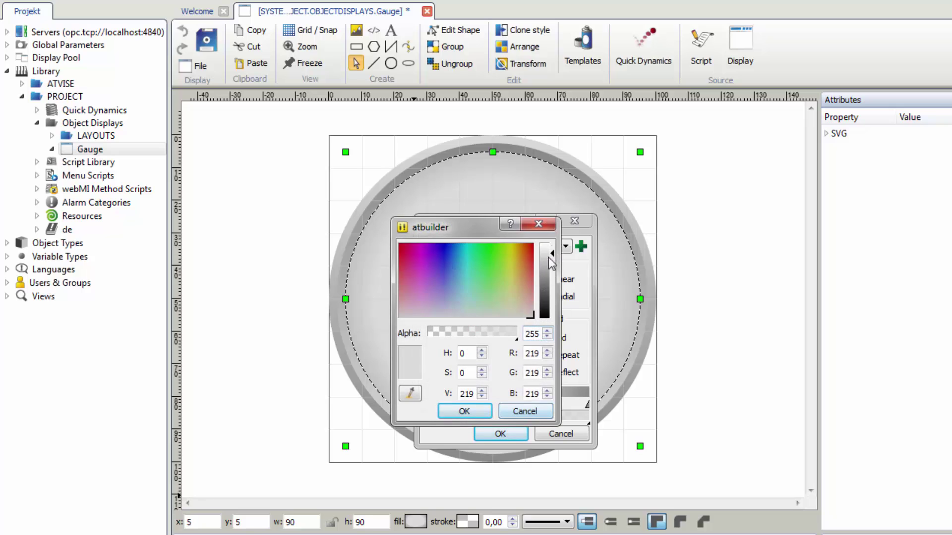
{"action": "left_click", "coordinate": [547, 248]}
{"action": "left_click", "coordinate": [482, 411]}
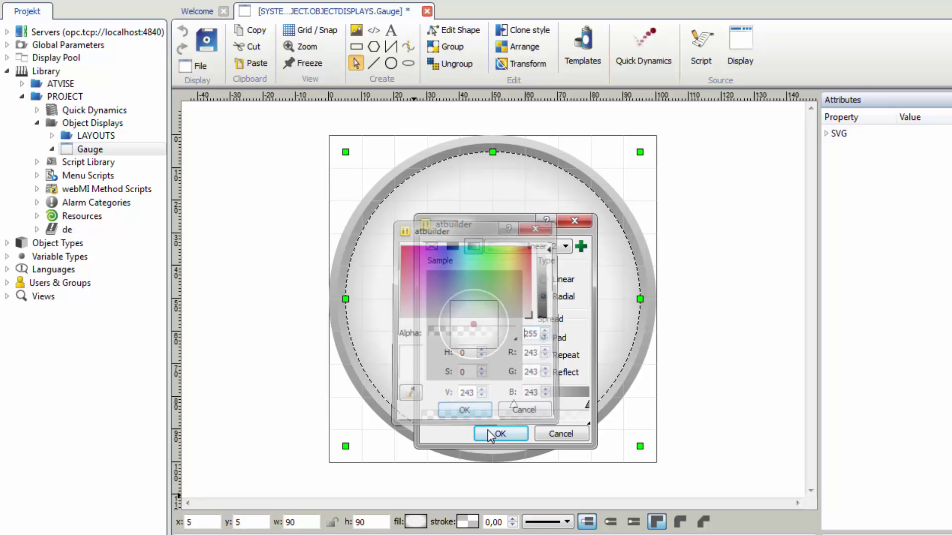
{"action": "left_click", "coordinate": [492, 432]}
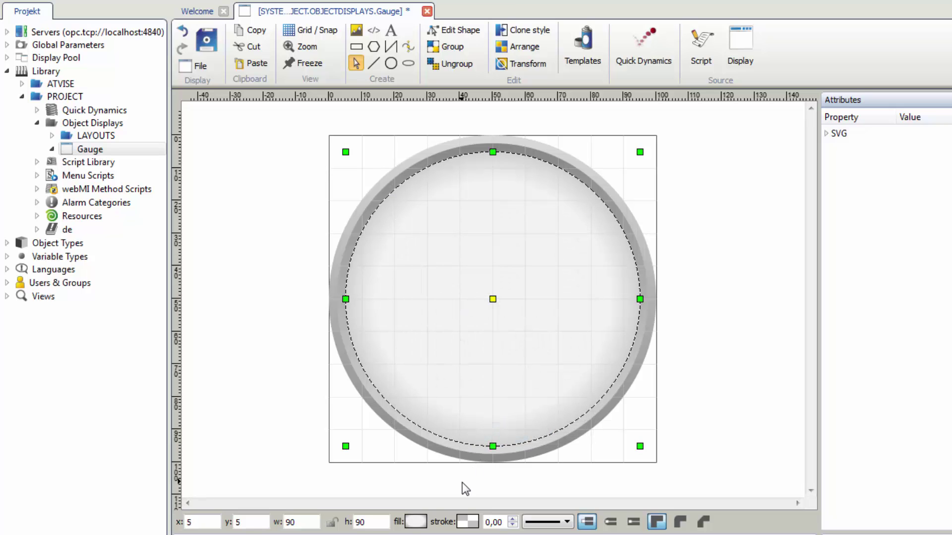
- Give the inner circle a solid dark grey stroke with a width of 1 and save the display
{"action": "left_click", "coordinate": [467, 522]}
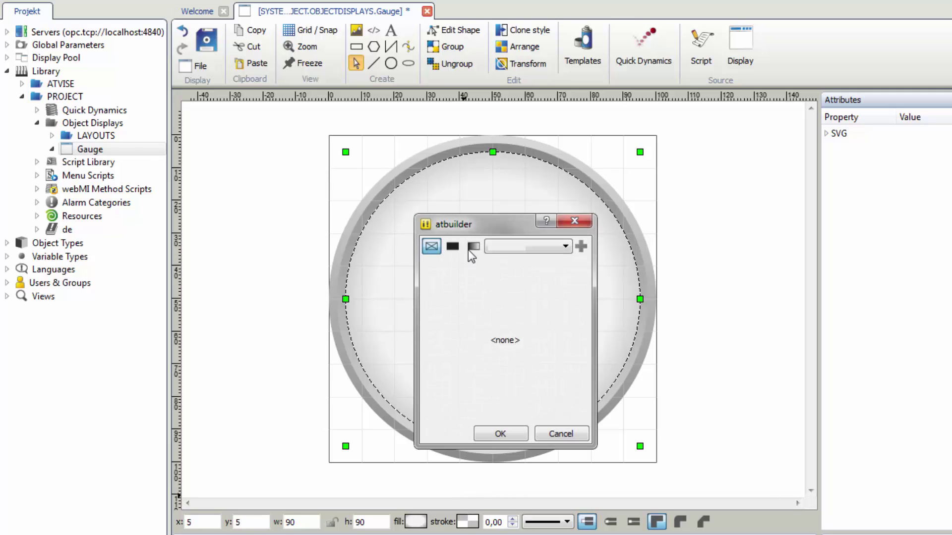
{"action": "left_click", "coordinate": [452, 247]}
{"action": "left_click", "coordinate": [577, 308]}
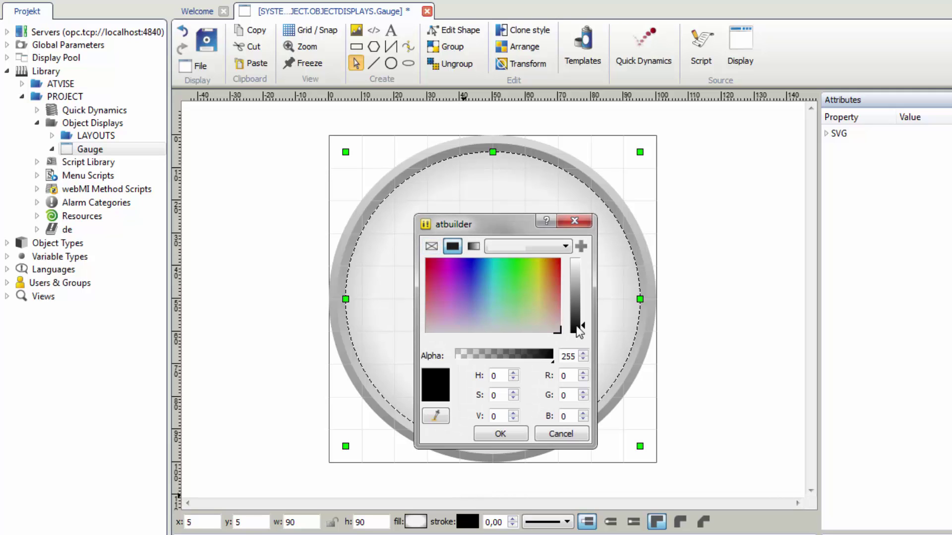
{"action": "left_click", "coordinate": [521, 432]}
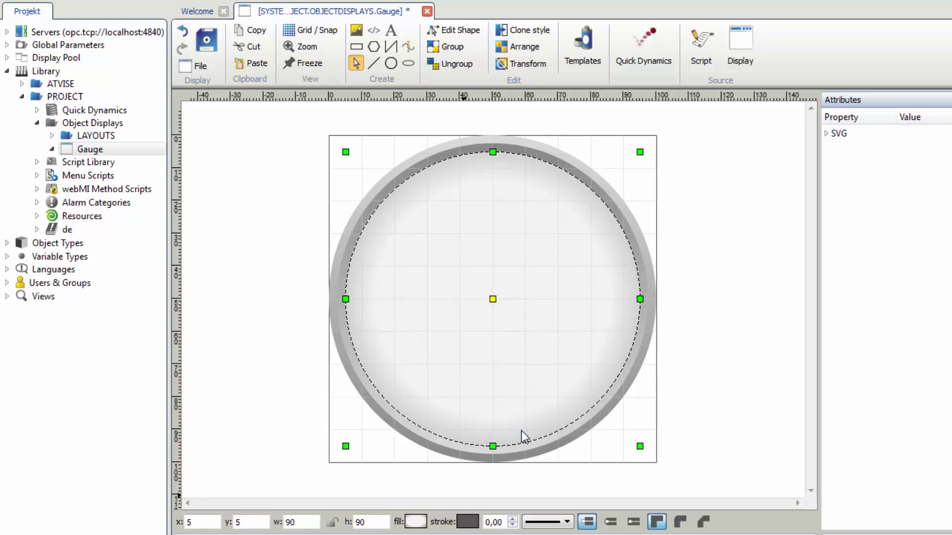
{"action": "left_click", "coordinate": [513, 519]}
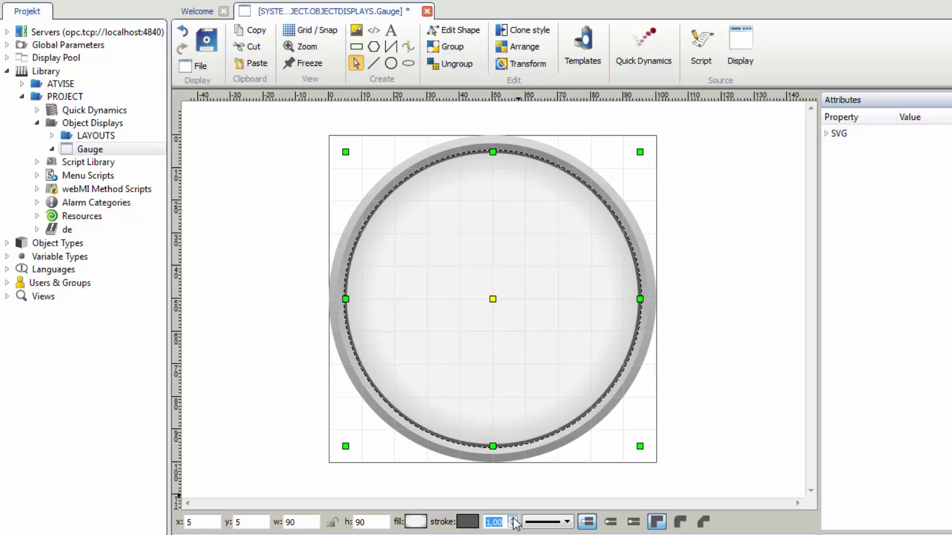
{"action": "left_click", "coordinate": [690, 405]}
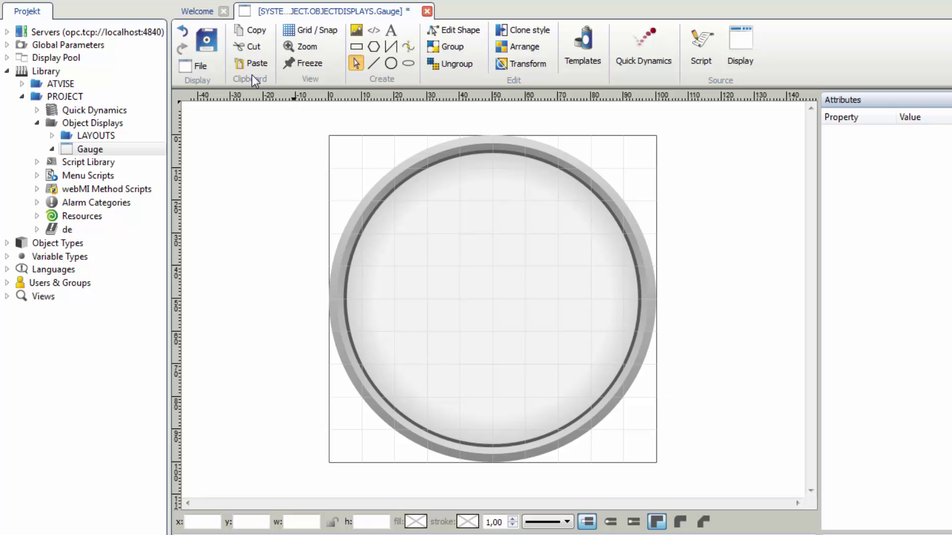
{"action": "left_click", "coordinate": [215, 40]}
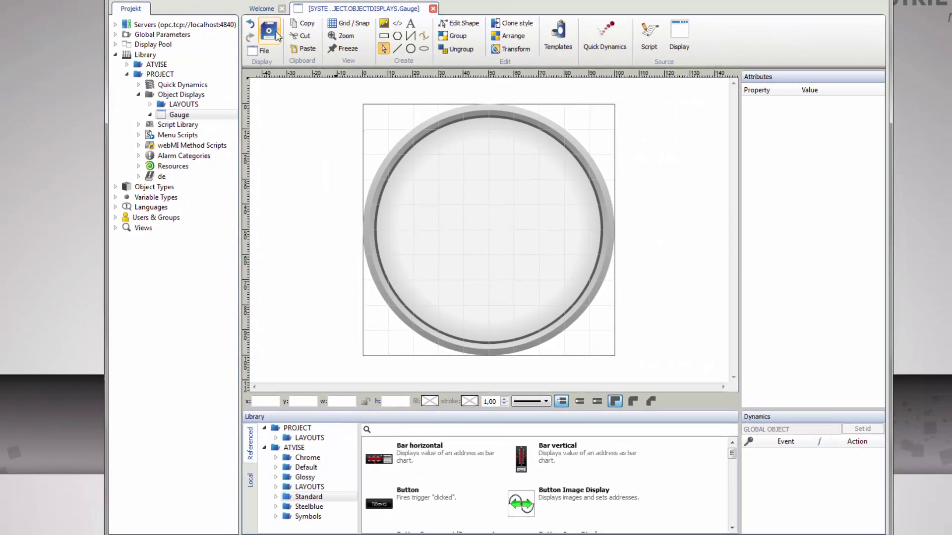
- Insert the scale_60_gauge symbol from the ATVISE Symbols scales library onto the gauge face at x 5, y 5
{"action": "left_click", "coordinate": [278, 511]}
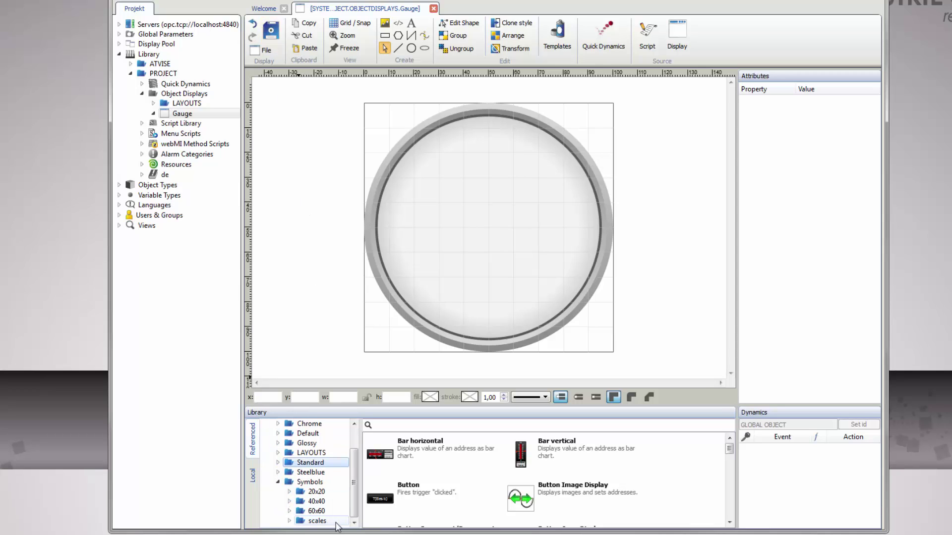
{"action": "left_click", "coordinate": [336, 521]}
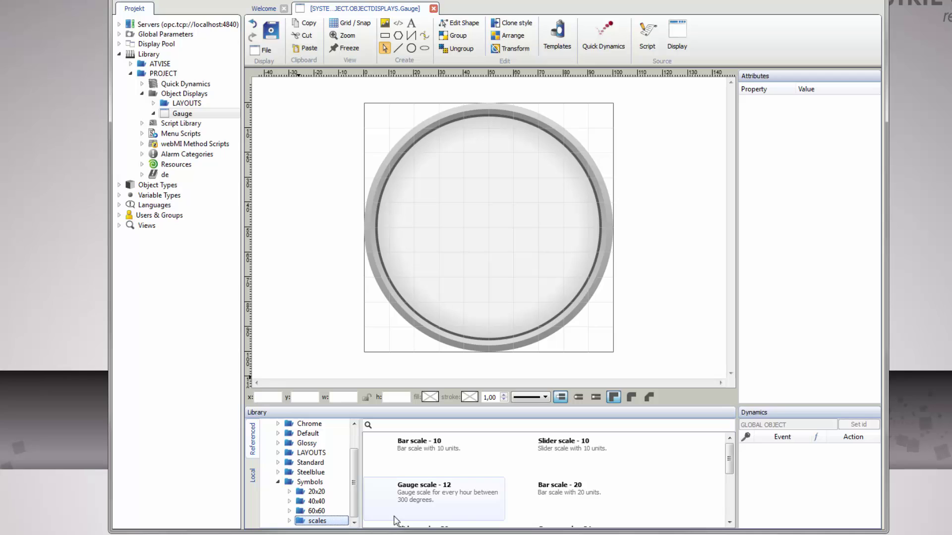
{"action": "scroll", "coordinate": [478, 506], "scroll_direction": "down", "scroll_amount": 3}
{"action": "left_click_drag", "start_coordinate": [471, 508], "coordinate": [380, 123]}
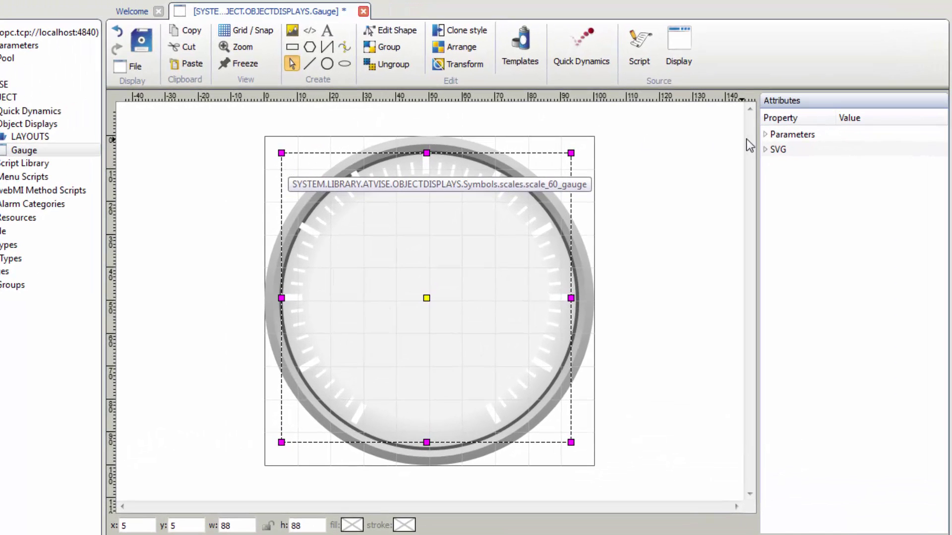
- Set the gauge scale's Scale Color parameter to dark grey #363636
{"action": "left_click", "coordinate": [765, 135]}
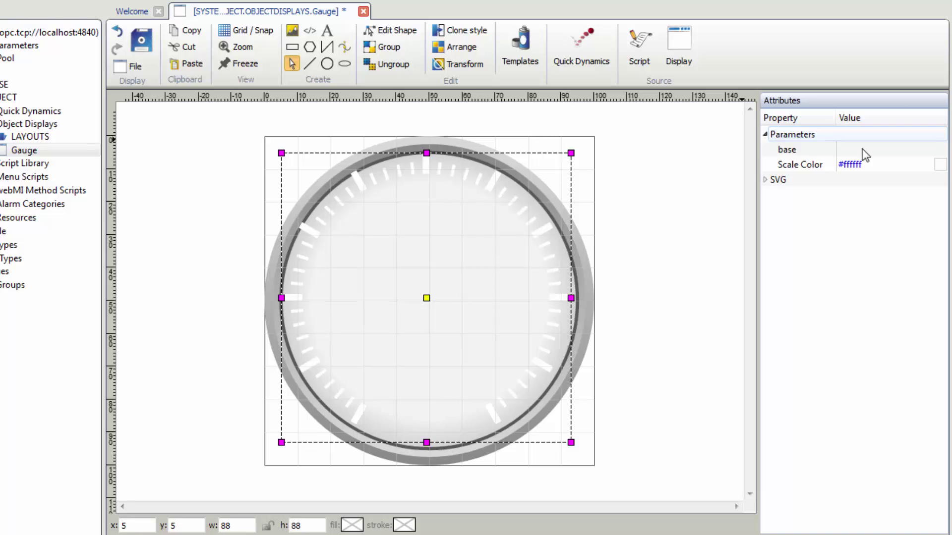
{"action": "left_click", "coordinate": [941, 166]}
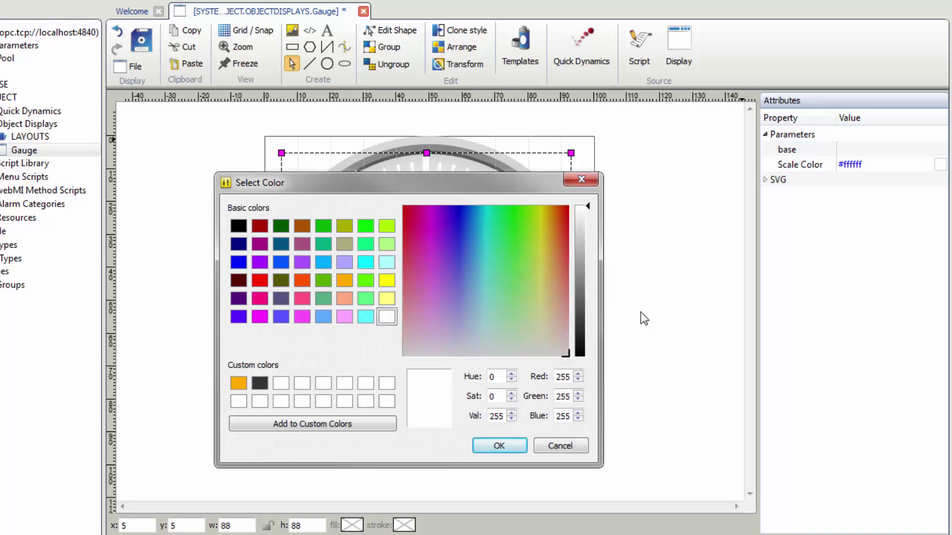
{"action": "left_click", "coordinate": [581, 325]}
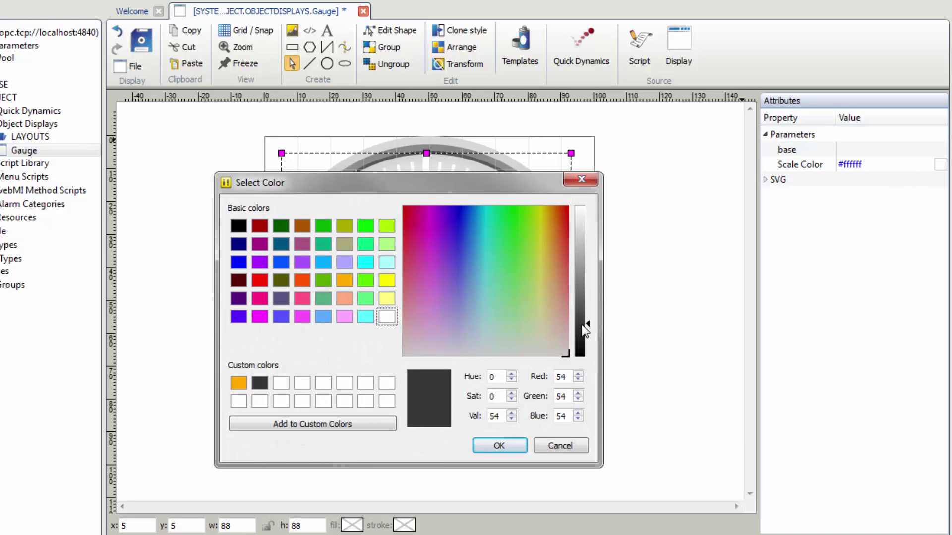
{"action": "left_click", "coordinate": [515, 445]}
- Resize the gauge scale to a width of 70 and a height of 70
{"action": "double_click", "coordinate": [233, 525]}
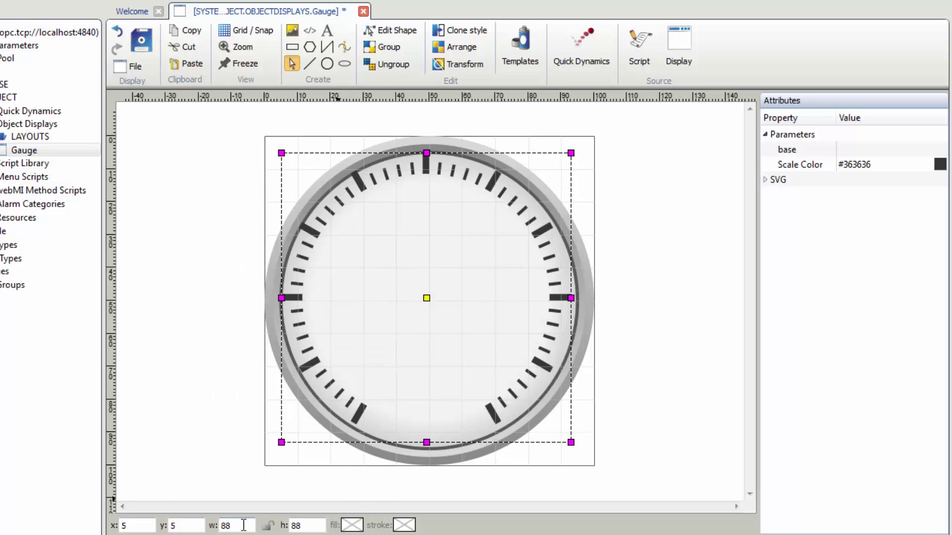
{"action": "type", "text": "70"}
{"action": "key", "text": "Tab"}
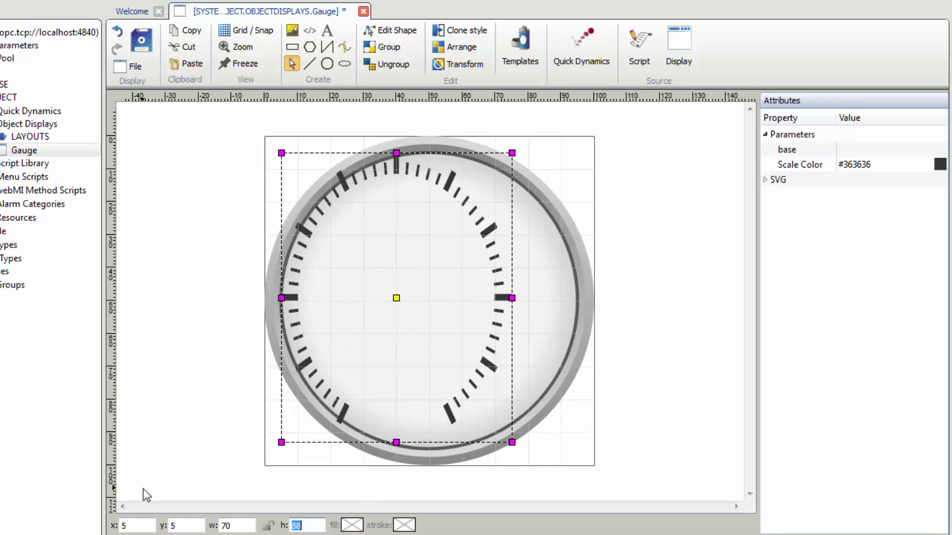
{"action": "type", "text": "70"}
{"action": "key", "text": "Return"}
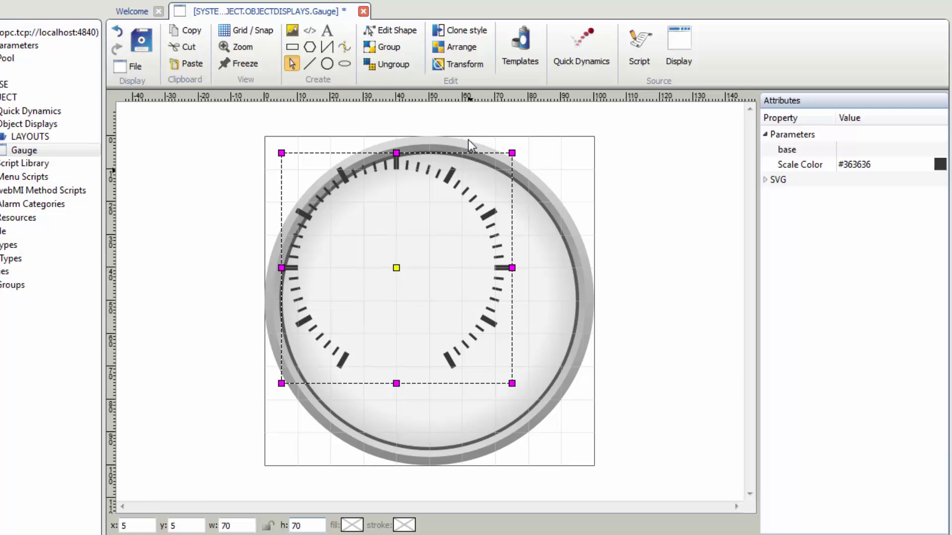
- Centre the gauge scale on the canvas by aligning it horizontally and vertically, and deselect it
{"action": "left_click", "coordinate": [465, 50]}
{"action": "left_click", "coordinate": [472, 103]}
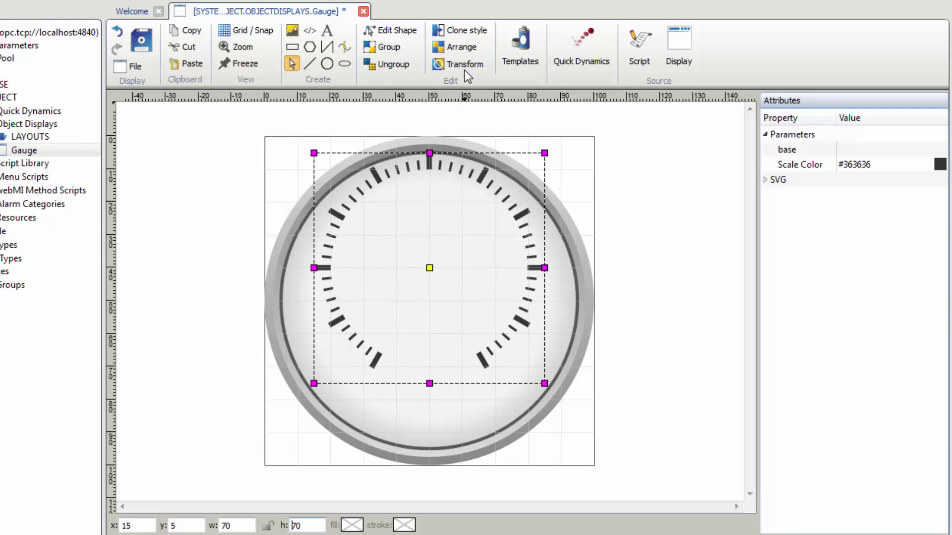
{"action": "left_click", "coordinate": [459, 48]}
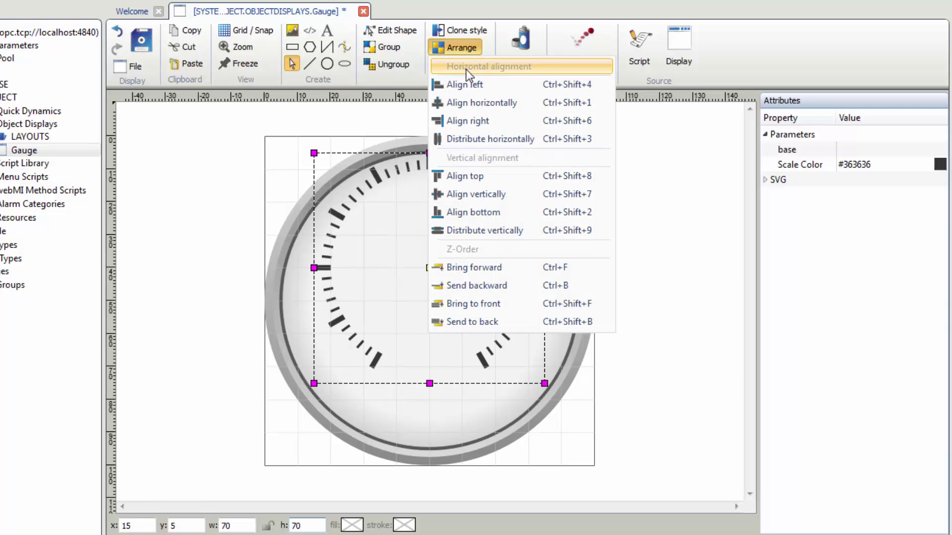
{"action": "left_click", "coordinate": [502, 198]}
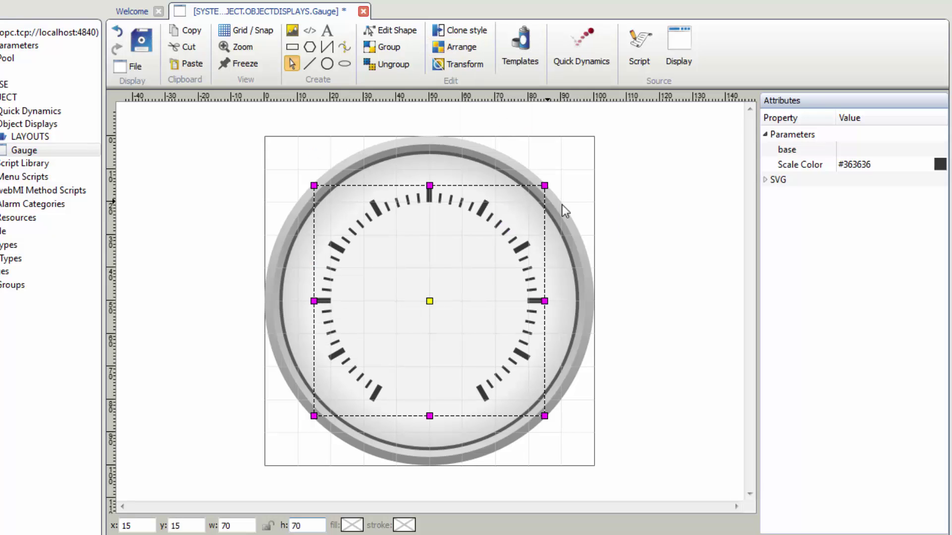
{"action": "left_click", "coordinate": [646, 212]}
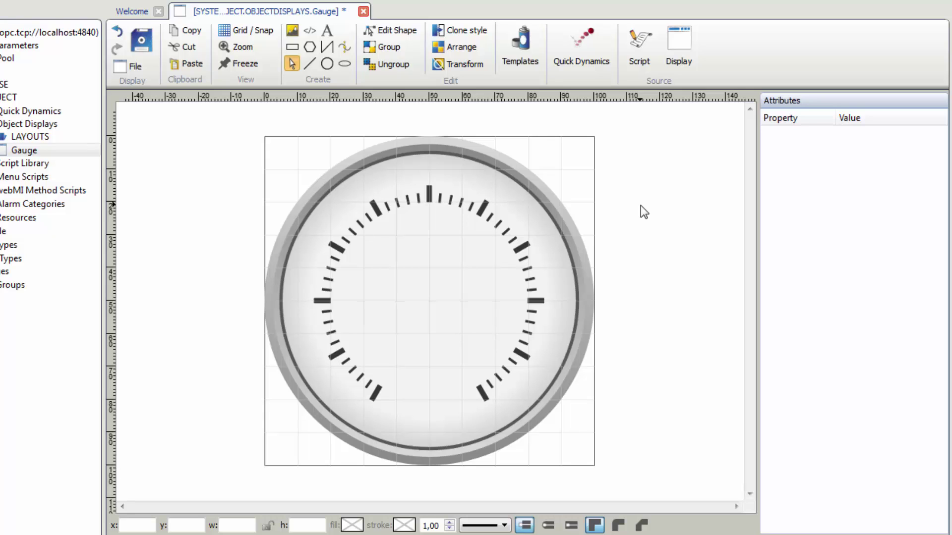
- Add a text object reading "10" near the middle of the gauge face
{"action": "left_click", "coordinate": [327, 31]}
{"action": "left_click", "coordinate": [404, 312]}
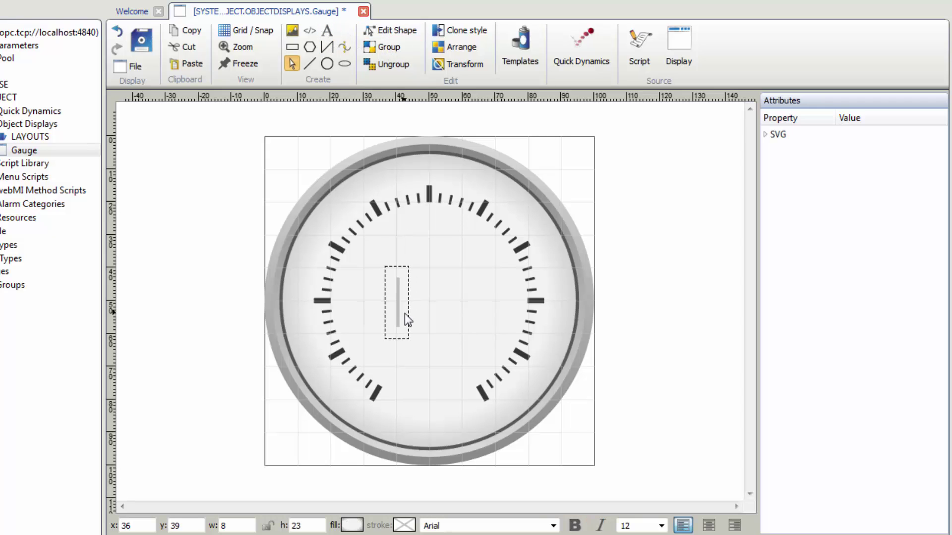
{"action": "type", "text": "10"}
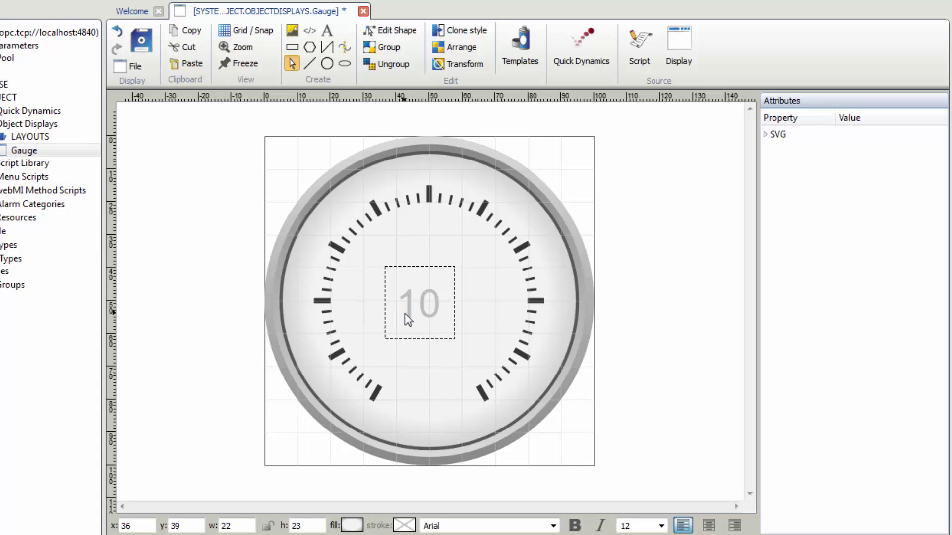
{"action": "key", "text": "Return"}
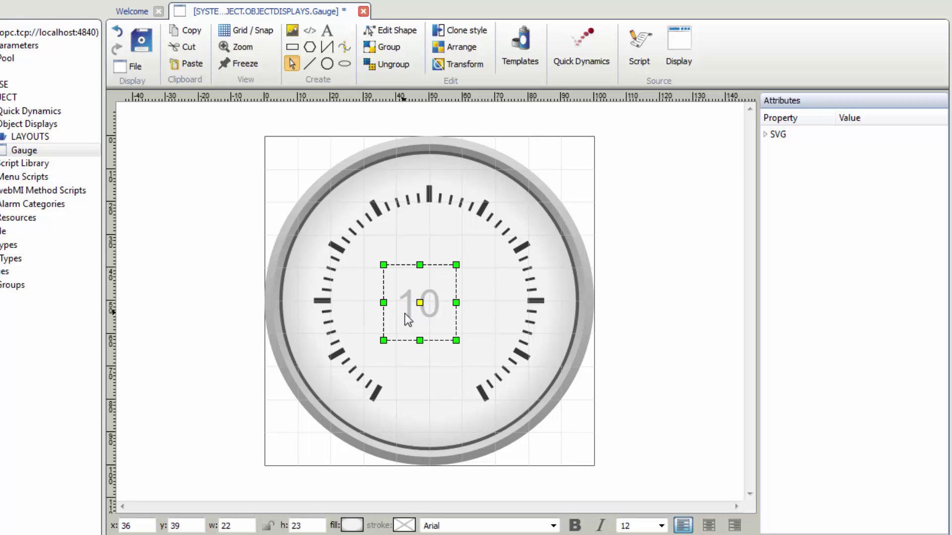
- Give the text a solid fill sampled from the scale marks, RGB 54, 54, 54
{"action": "left_click", "coordinate": [353, 525]}
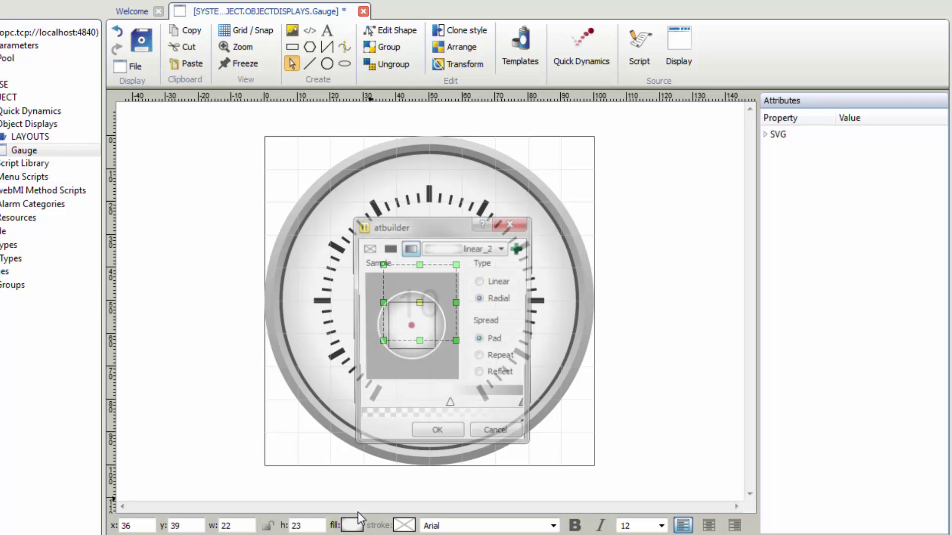
{"action": "left_click", "coordinate": [389, 248]}
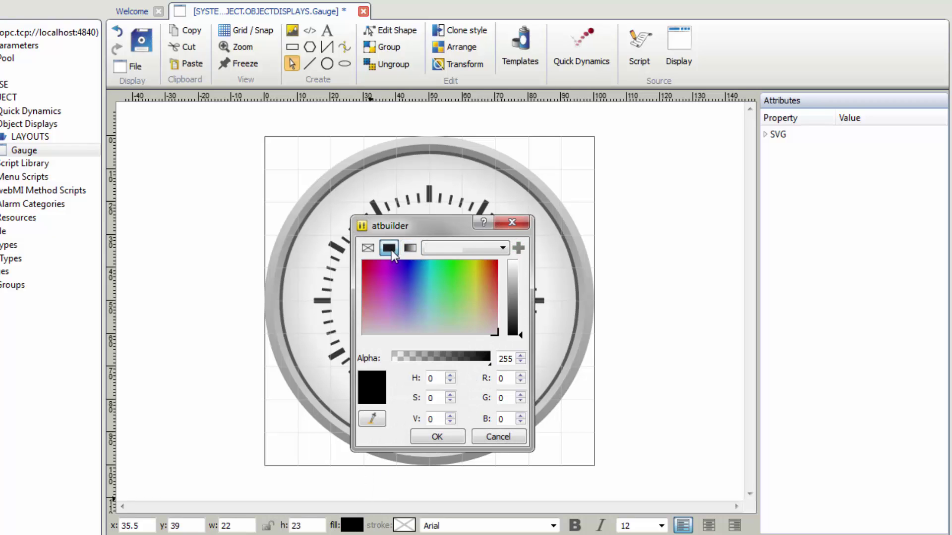
{"action": "left_click", "coordinate": [373, 419]}
{"action": "left_click", "coordinate": [337, 354]}
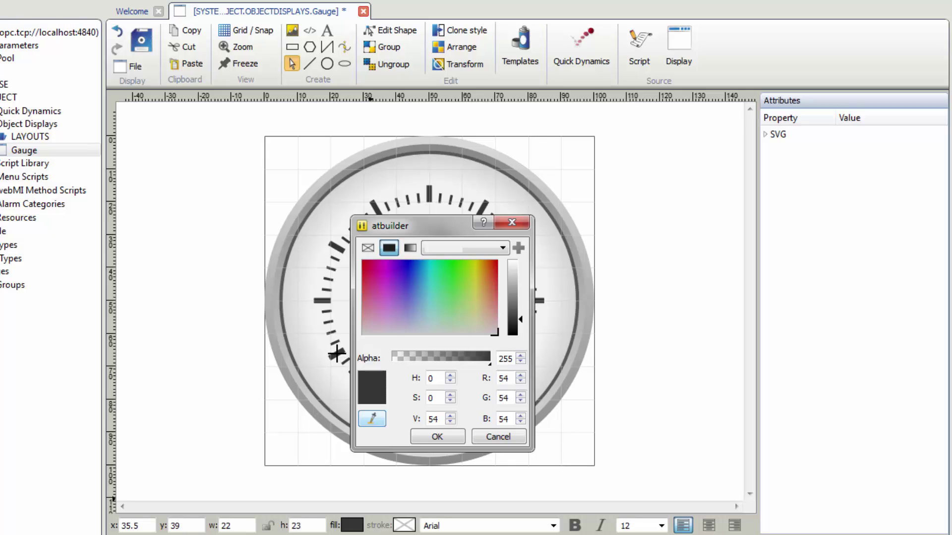
{"action": "left_click", "coordinate": [437, 437]}
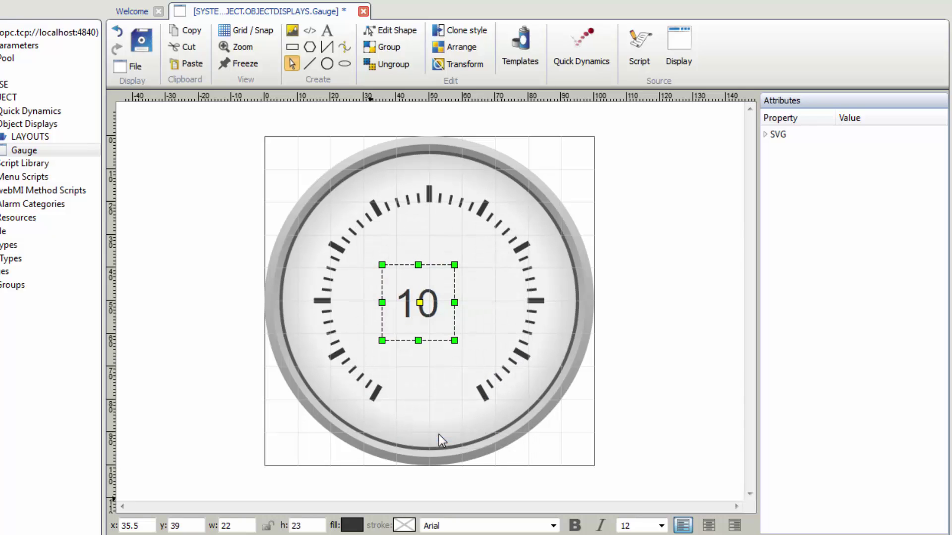
- Set the text's font size to 6, centre-align it, and place it beside the scale's lower-left end mark at x 20, y 75
{"action": "double_click", "coordinate": [642, 526]}
{"action": "type", "text": "6"}
{"action": "left_click", "coordinate": [709, 525]}
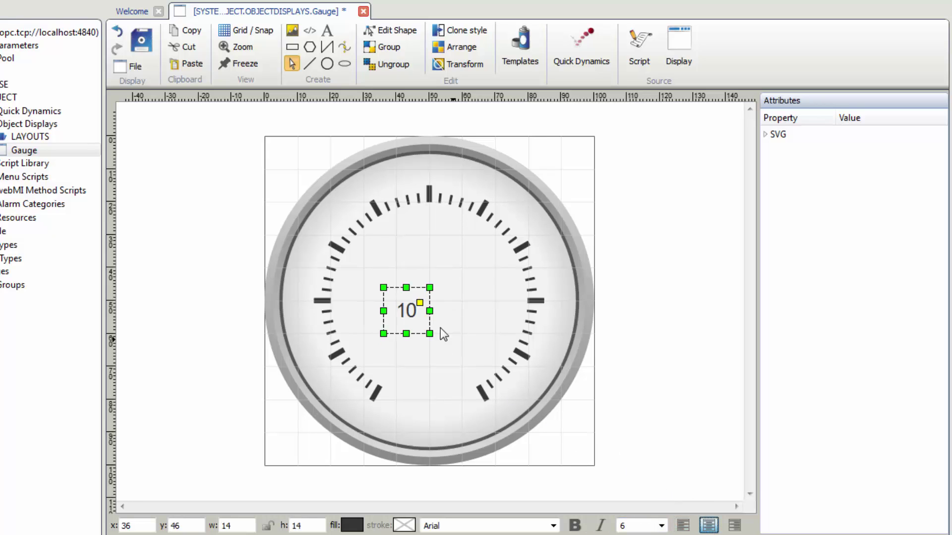
{"action": "left_click_drag", "start_coordinate": [398, 314], "coordinate": [360, 414]}
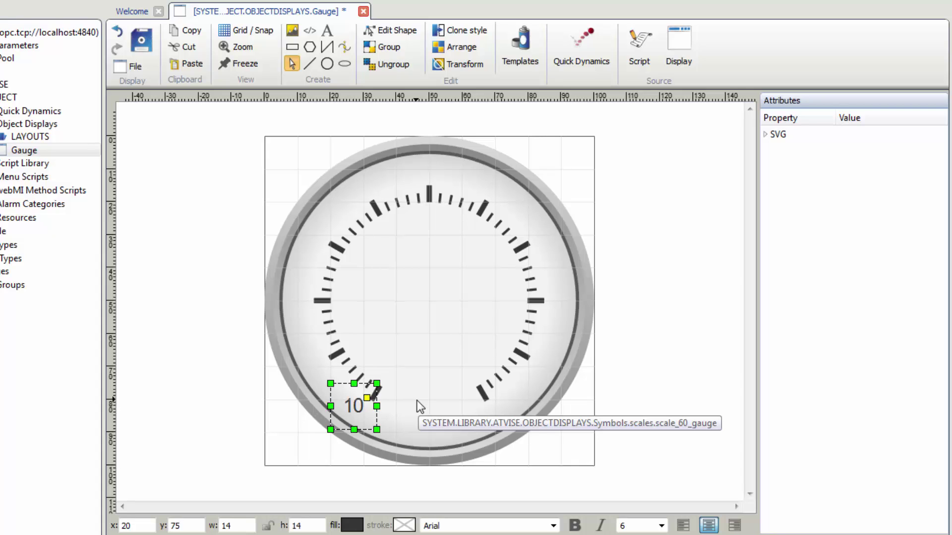
- Nudge the "10" label right and down beside the scale's lower-left end mark to x 23, y 78
{"action": "key", "text": "Right"}
{"action": "key", "text": "Right"}
{"action": "key", "text": "Right"}
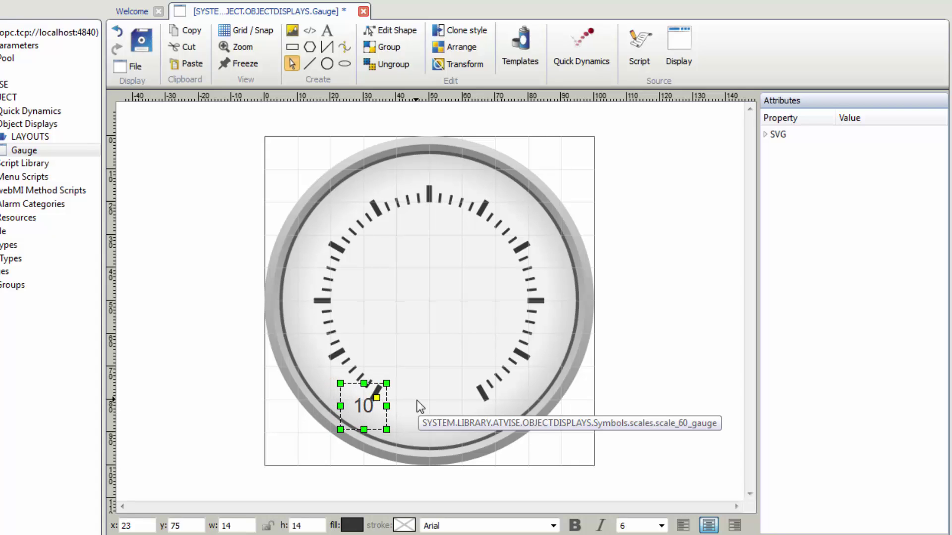
{"action": "key", "text": "Down"}
{"action": "key", "text": "Down"}
{"action": "key", "text": "Down"}
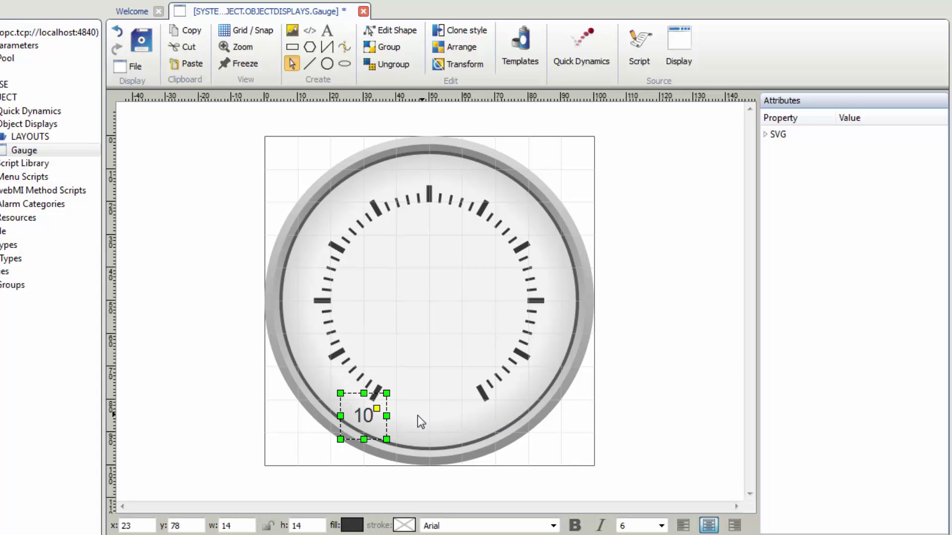
- Duplicate the "10" label twice, placing copies beside the left horizontal mark at x 3, y 43 and the mark below it at x 9, y 63
{"action": "key", "text": "ctrl+c"}
{"action": "key", "text": "ctrl+v"}
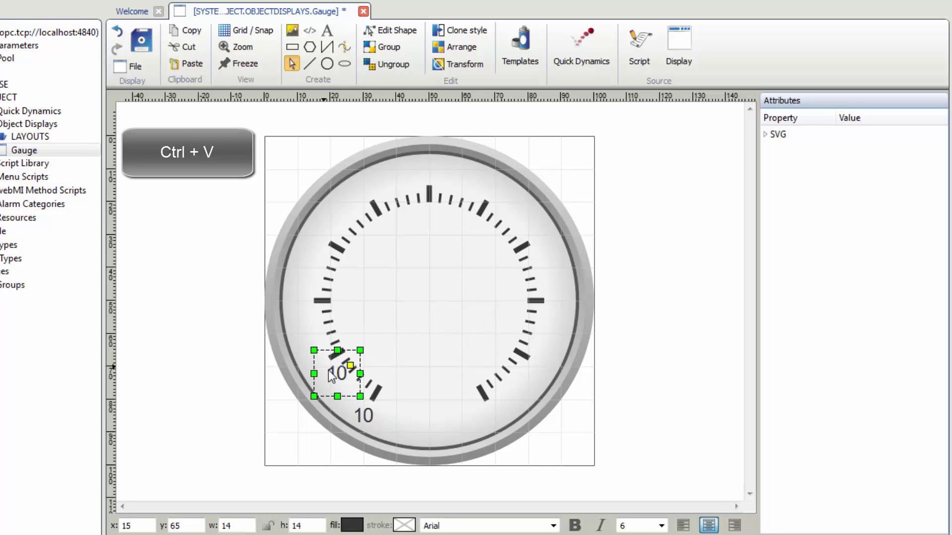
{"action": "left_click_drag", "start_coordinate": [332, 376], "coordinate": [301, 310]}
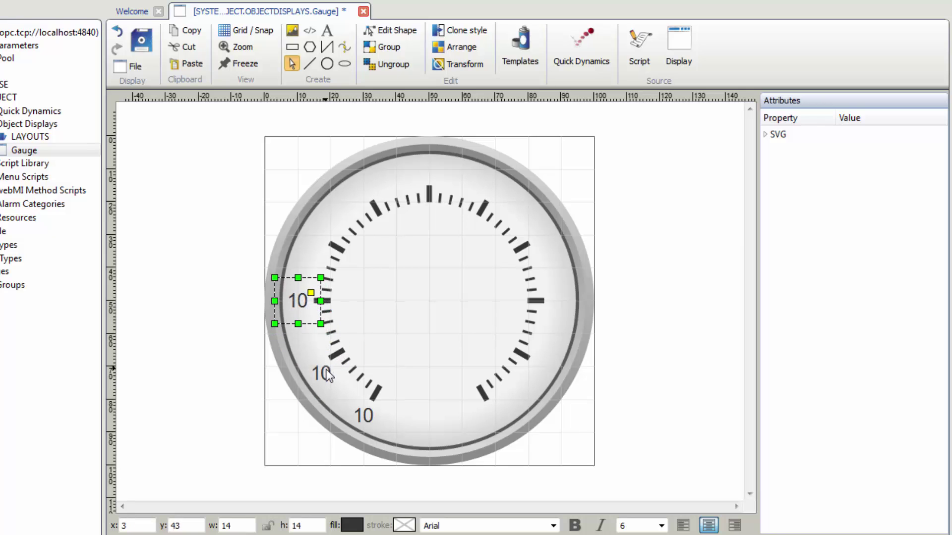
{"action": "left_click_drag", "start_coordinate": [325, 369], "coordinate": [325, 371]}
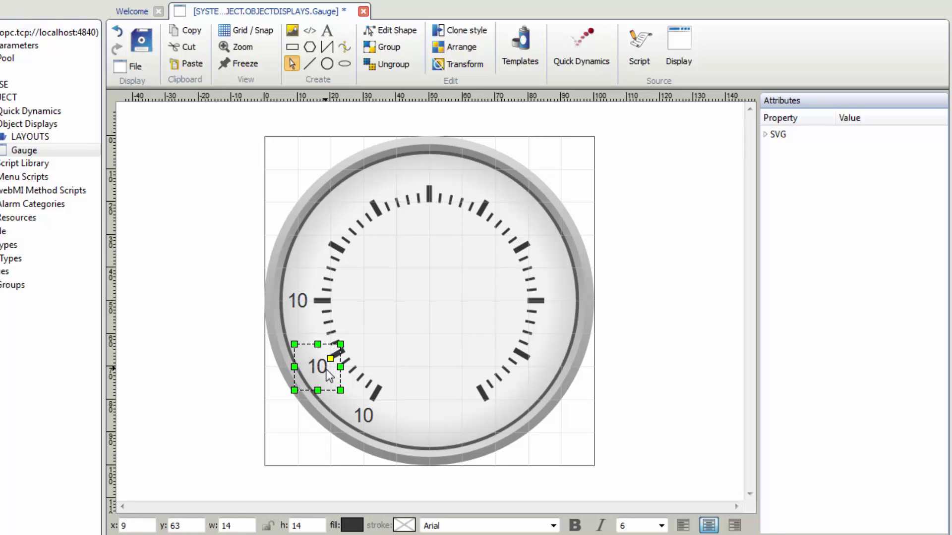
- Paste another "10" label and place it beside the right horizontal mark at x 82, y 43
{"action": "key", "text": "ctrl+v"}
{"action": "left_click_drag", "start_coordinate": [572, 299], "coordinate": [561, 297]}
{"action": "key", "text": "Left"}
{"action": "key", "text": "Left"}
{"action": "key", "text": "Up"}
{"action": "key", "text": "Up"}
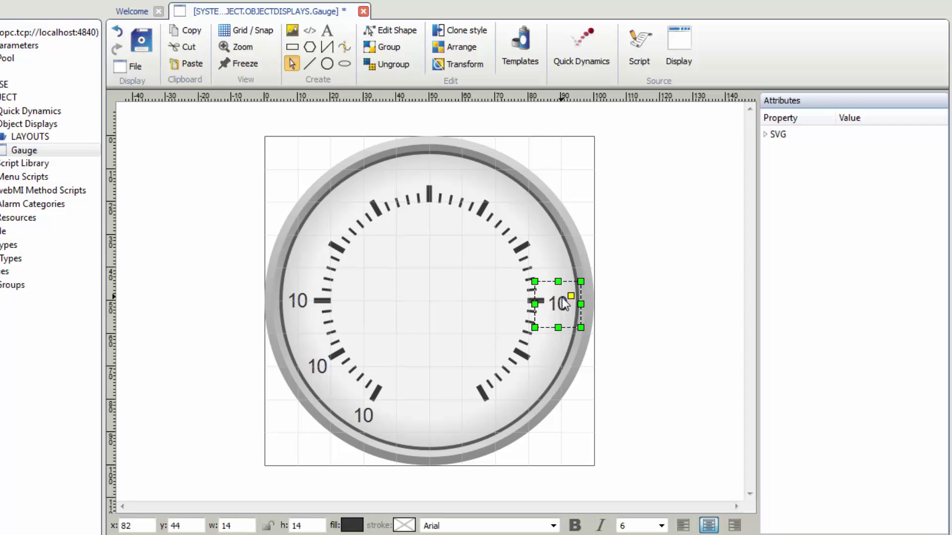
- Paste another "10" label and place it beside the first major mark below the right horizontal one, at x 77, y 63
{"action": "key", "text": "ctrl+v"}
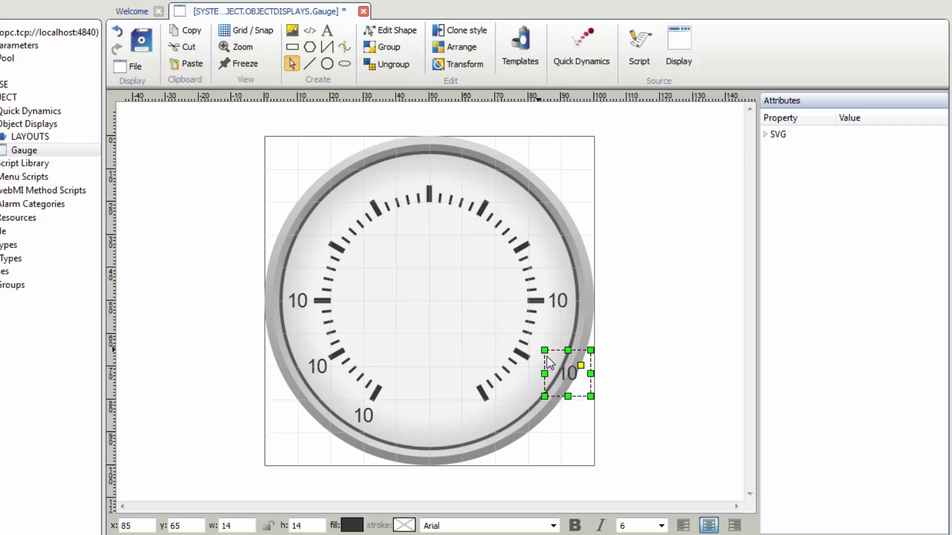
{"action": "left_click_drag", "start_coordinate": [571, 370], "coordinate": [537, 357]}
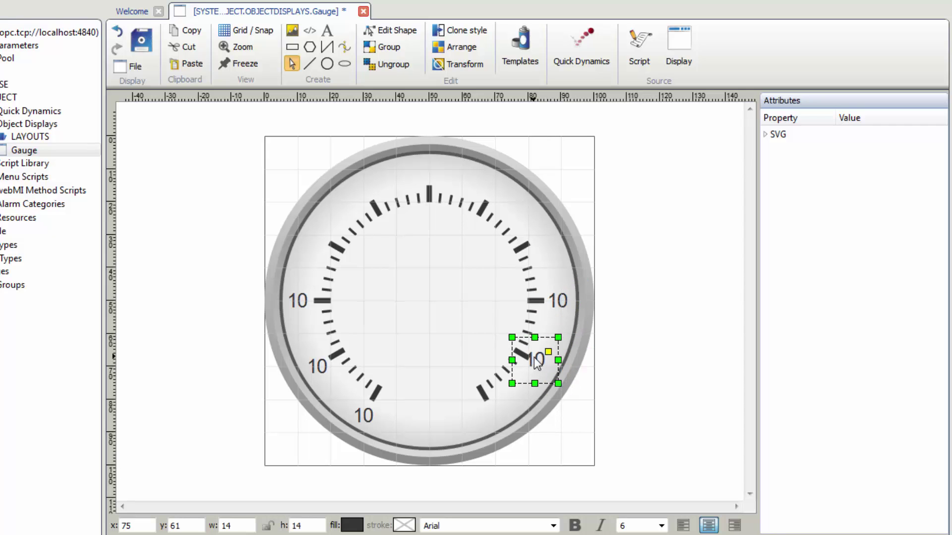
{"action": "key", "text": "Down"}
{"action": "key", "text": "Down"}
{"action": "key", "text": "Down"}
{"action": "key", "text": "Down"}
{"action": "key", "text": "Up"}
{"action": "key", "text": "Right"}
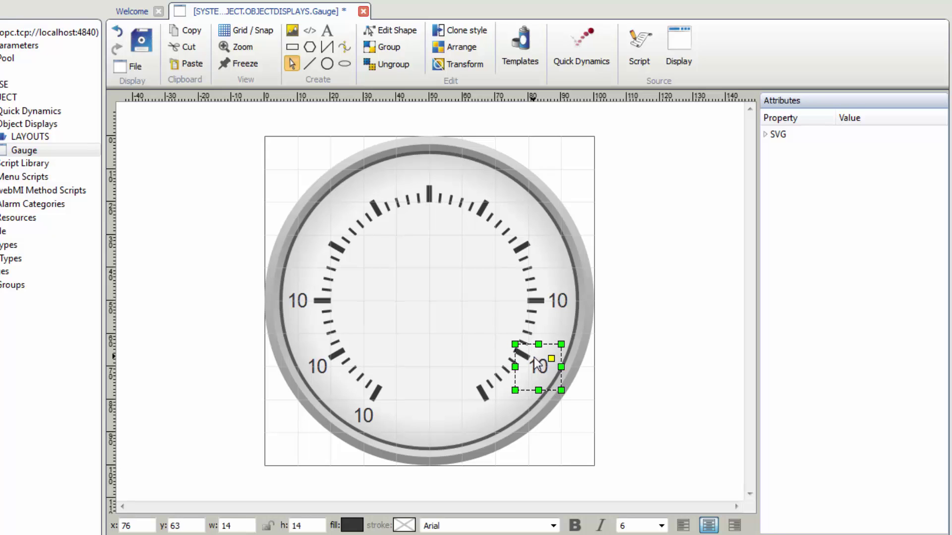
{"action": "key", "text": "Right"}
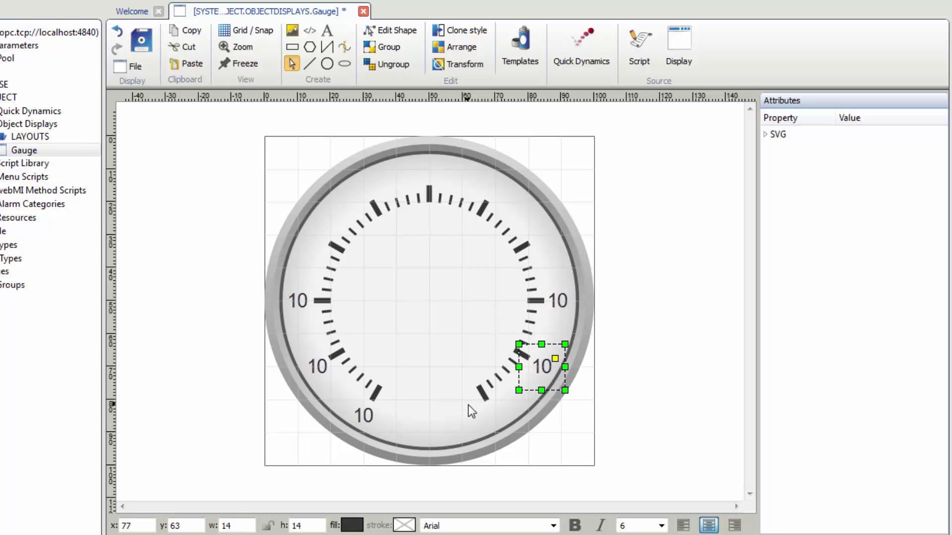
- Place another copy of the "10" label below the scale's lower-right end mark at x 62, y 78, and deselect it
{"action": "left_click_drag", "start_coordinate": [527, 362], "coordinate": [474, 410]}
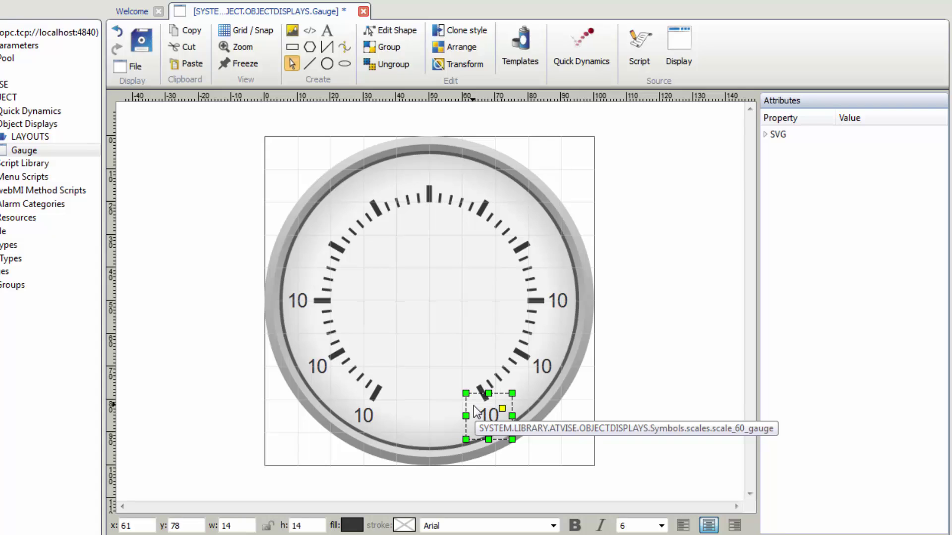
{"action": "key", "text": "Right"}
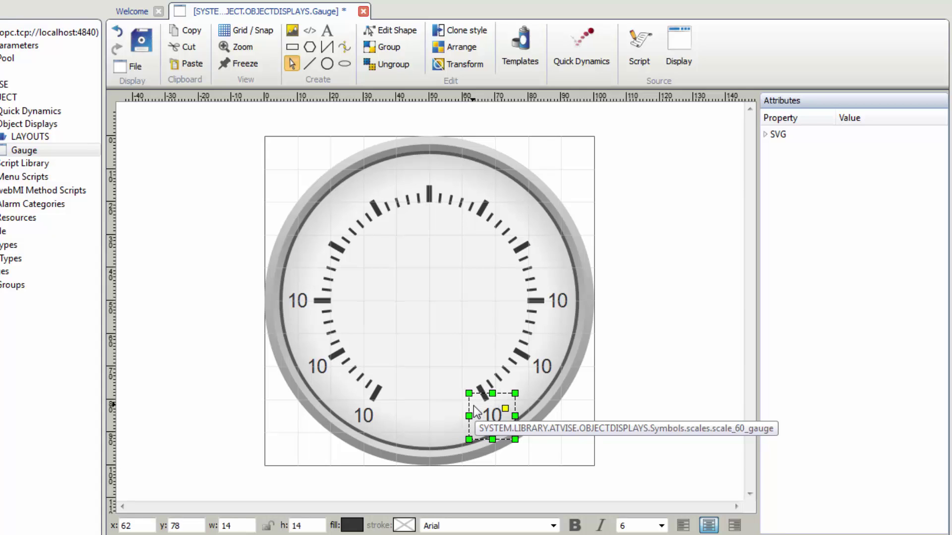
{"action": "left_click", "coordinate": [670, 407]}
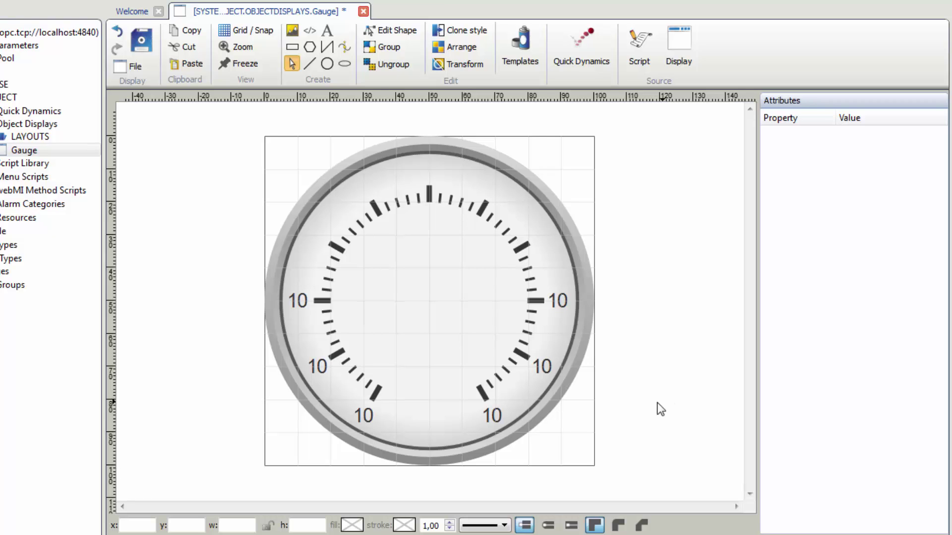
- Align the two bottom labels vertically and place a copy of the pair beside the upper marks at x 23, y 9
{"action": "left_click", "coordinate": [492, 416]}
{"action": "left_click", "coordinate": [367, 415], "text": "shift"}
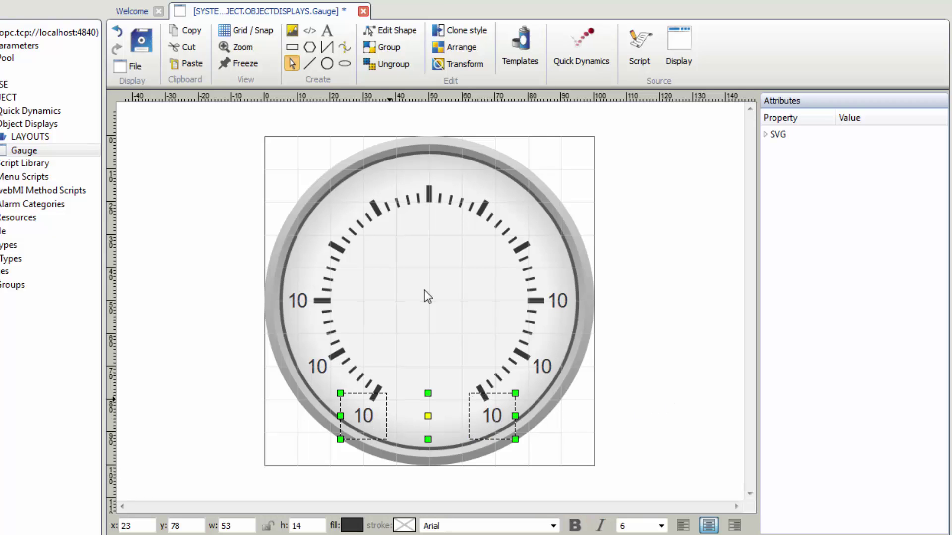
{"action": "left_click", "coordinate": [453, 51]}
{"action": "left_click", "coordinate": [462, 192]}
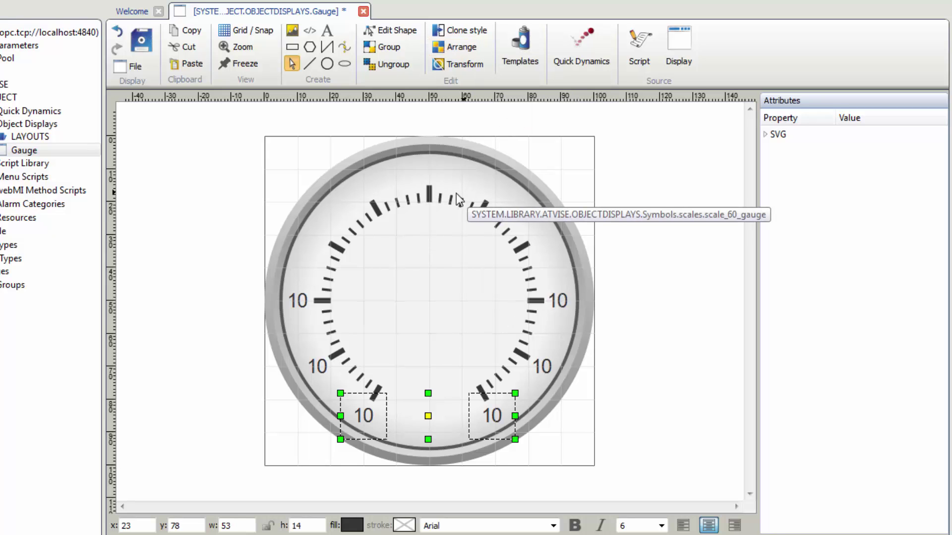
{"action": "left_click", "coordinate": [331, 169]}
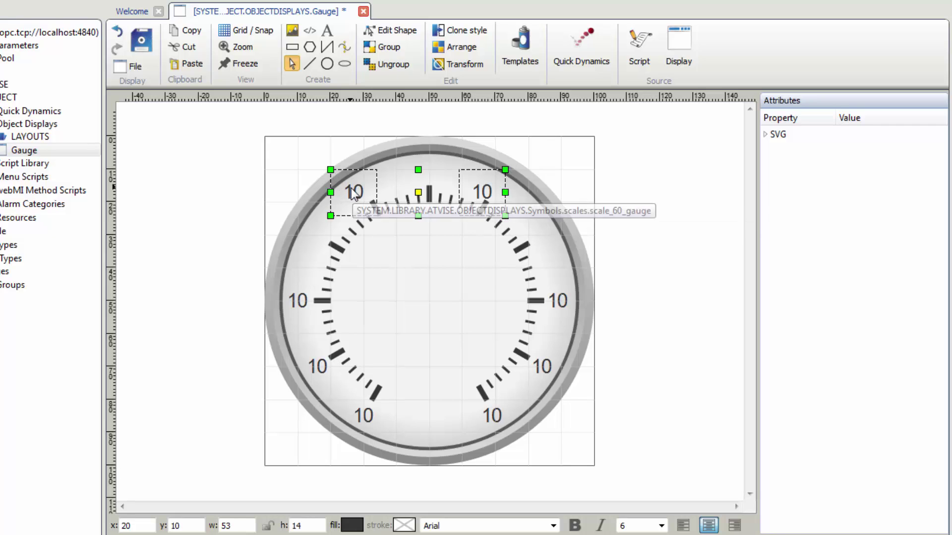
{"action": "left_click_drag", "start_coordinate": [356, 193], "coordinate": [373, 195]}
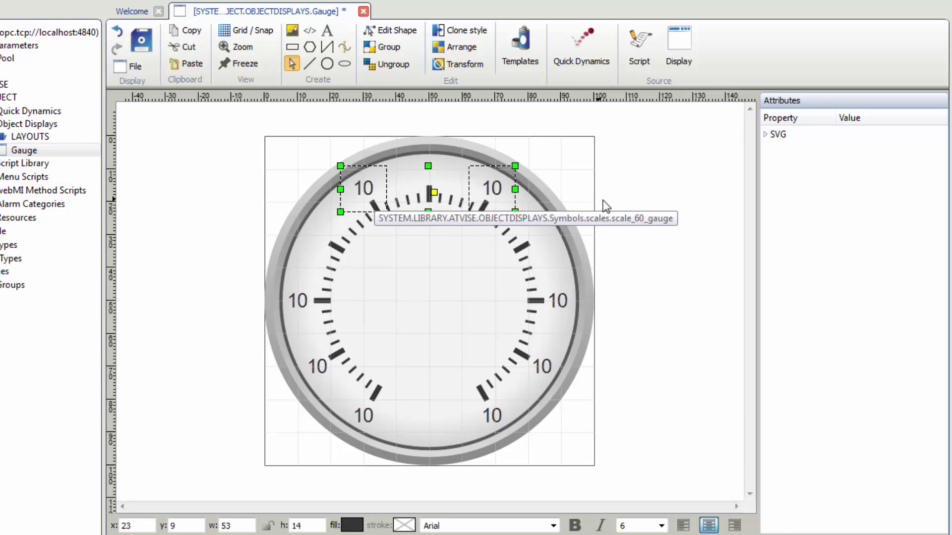
- Align the two labels just below the horizontal marks vertically with each other
{"action": "left_click", "coordinate": [545, 368]}
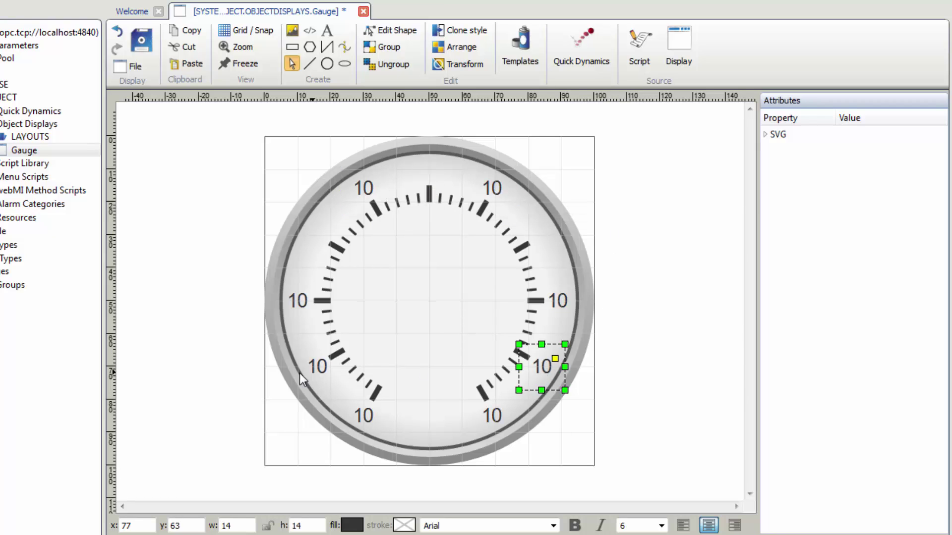
{"action": "left_click", "coordinate": [318, 367], "text": "shift"}
{"action": "left_click", "coordinate": [459, 46]}
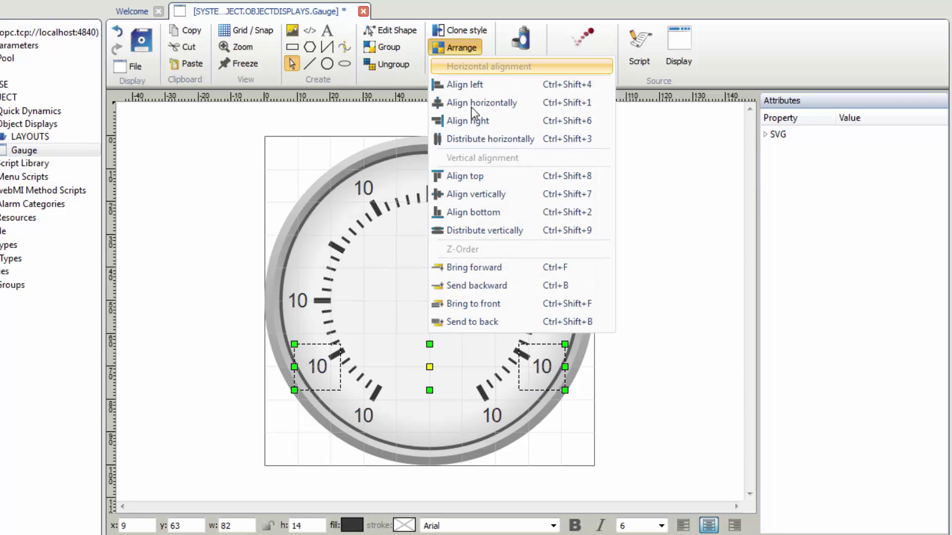
{"action": "left_click", "coordinate": [489, 196]}
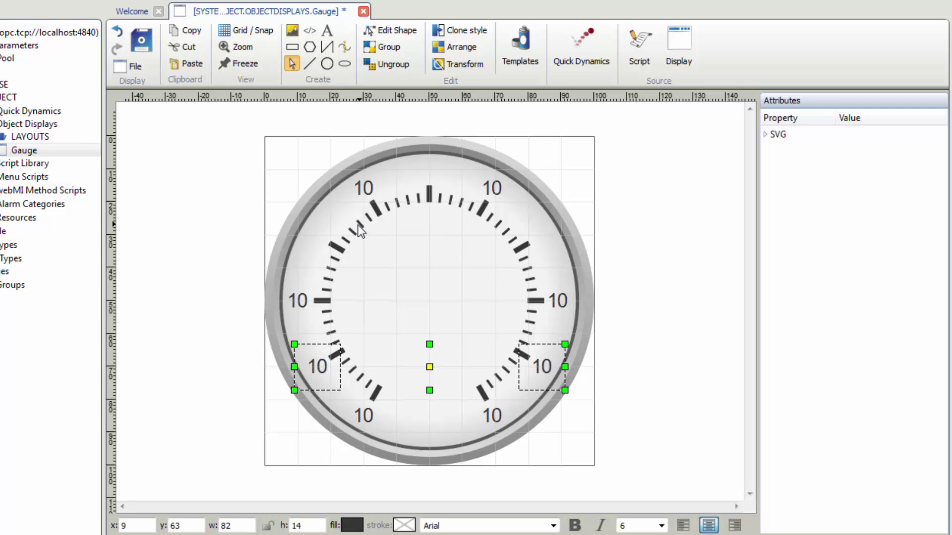
- Duplicate this label pair and place the copy beside the marks above the horizontal ones at x 9, y 22
{"action": "key", "text": "ctrl+c"}
{"action": "key", "text": "ctrl+v"}
{"action": "left_click_drag", "start_coordinate": [391, 249], "coordinate": [321, 232]}
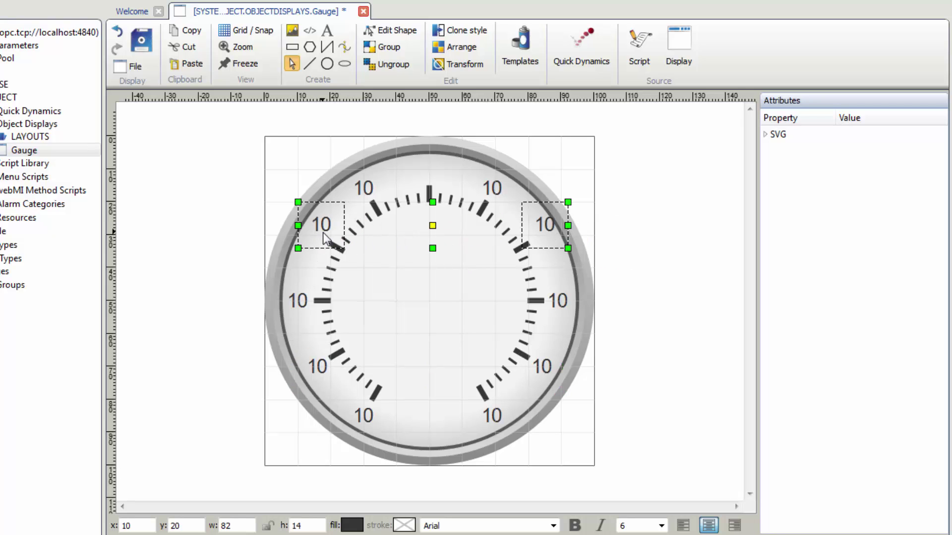
{"action": "key", "text": "Left"}
{"action": "key", "text": "Left"}
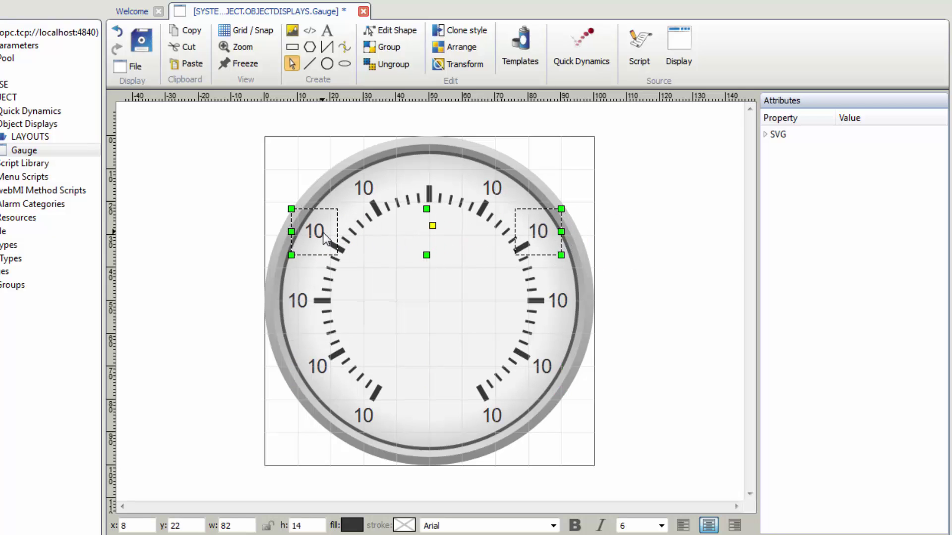
{"action": "key", "text": "Right"}
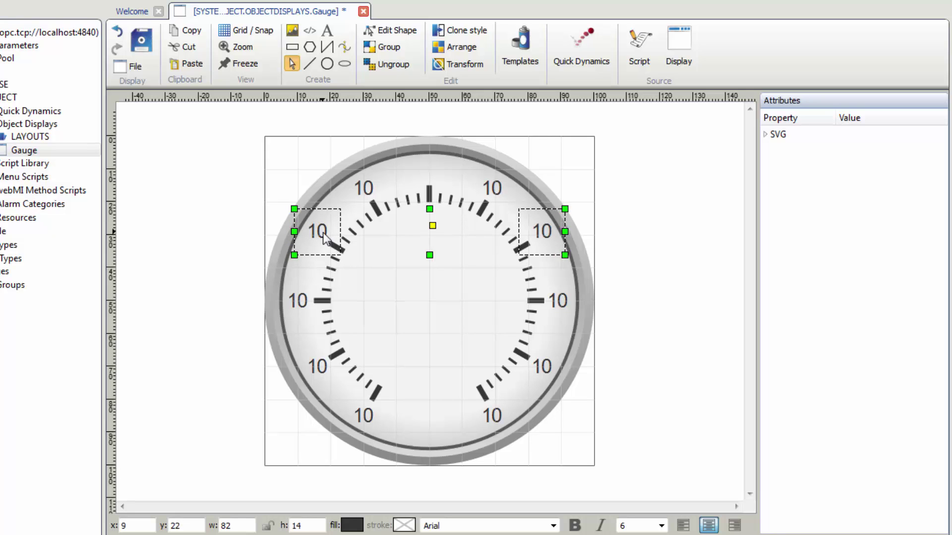
- Place a copy of the upper-left label above the top mark, centred horizontally, at x 43, y 3
{"action": "left_click", "coordinate": [366, 191]}
{"action": "left_click_drag", "start_coordinate": [366, 192], "coordinate": [430, 176]}
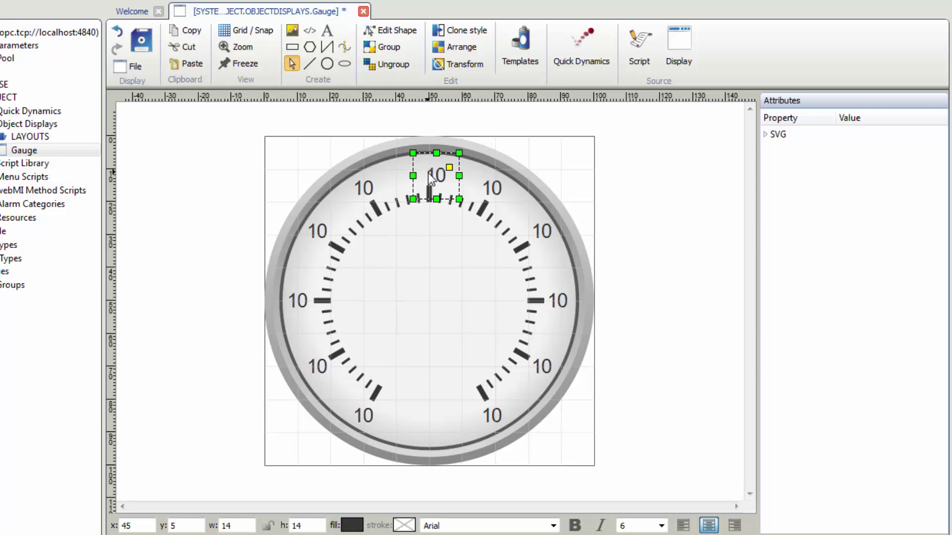
{"action": "left_click", "coordinate": [461, 48]}
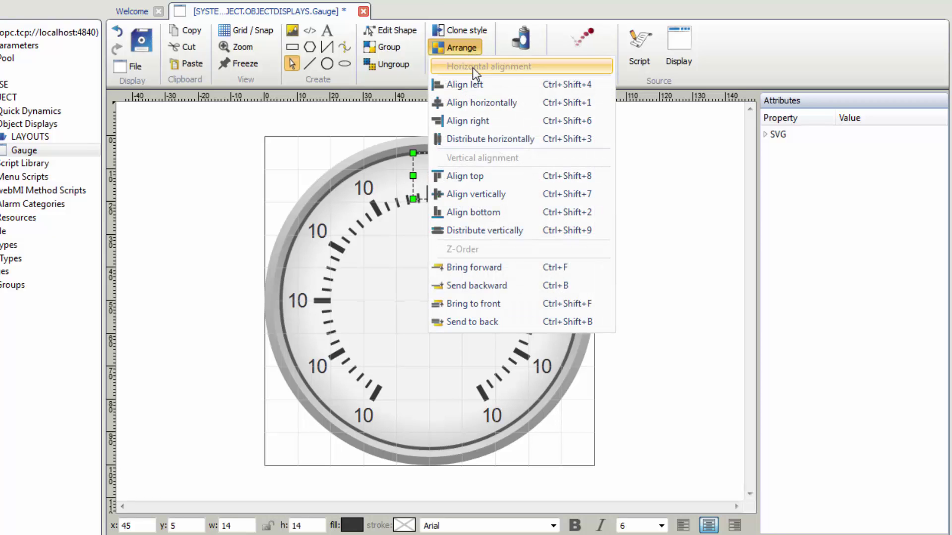
{"action": "left_click", "coordinate": [479, 103]}
{"action": "key", "text": "Up"}
{"action": "key", "text": "Up"}
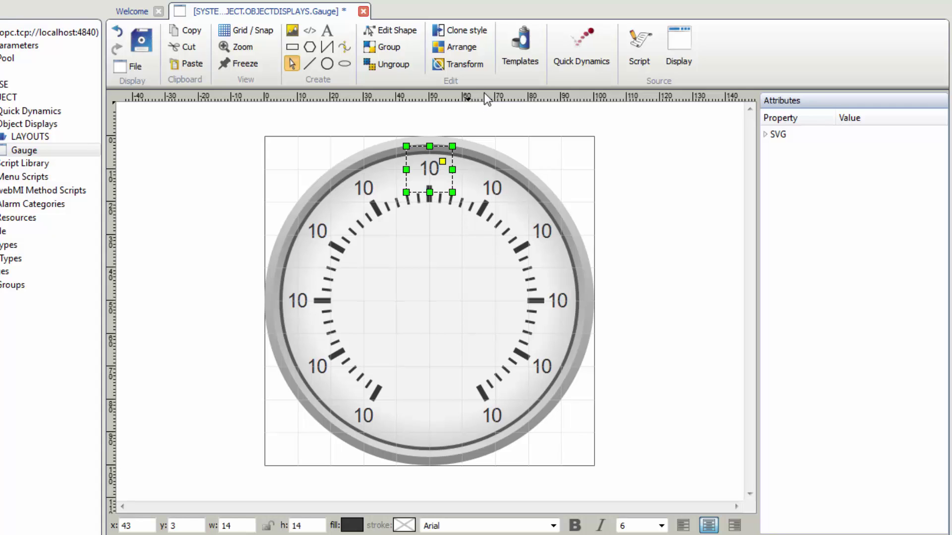
- Change the label at the lower-left end mark to 0 and the one at the left horizontal mark to 20
{"action": "left_click", "coordinate": [367, 416]}
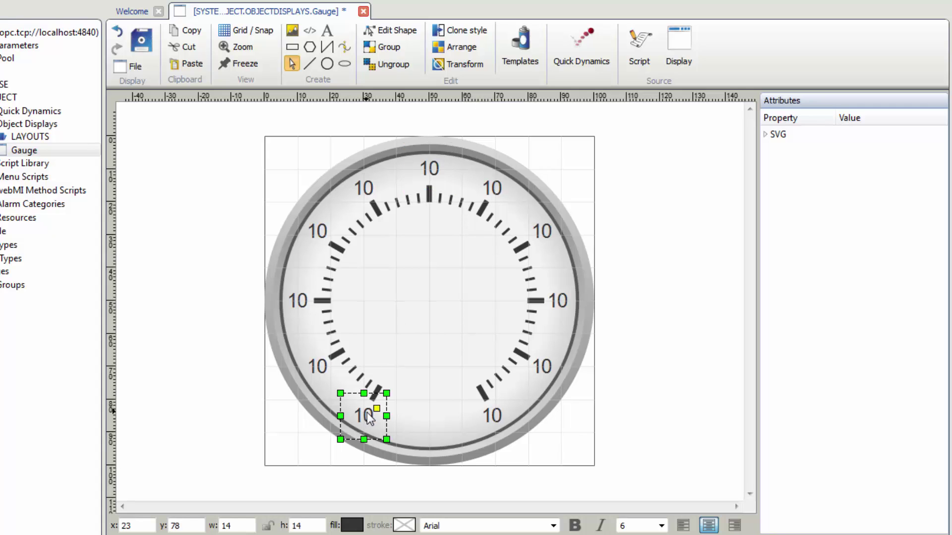
{"action": "left_click_drag", "start_coordinate": [368, 416], "coordinate": [304, 308]}
{"action": "double_click", "coordinate": [303, 308]}
{"action": "key", "text": "BackSpace"}
{"action": "key", "text": "BackSpace"}
{"action": "type", "text": "20"}
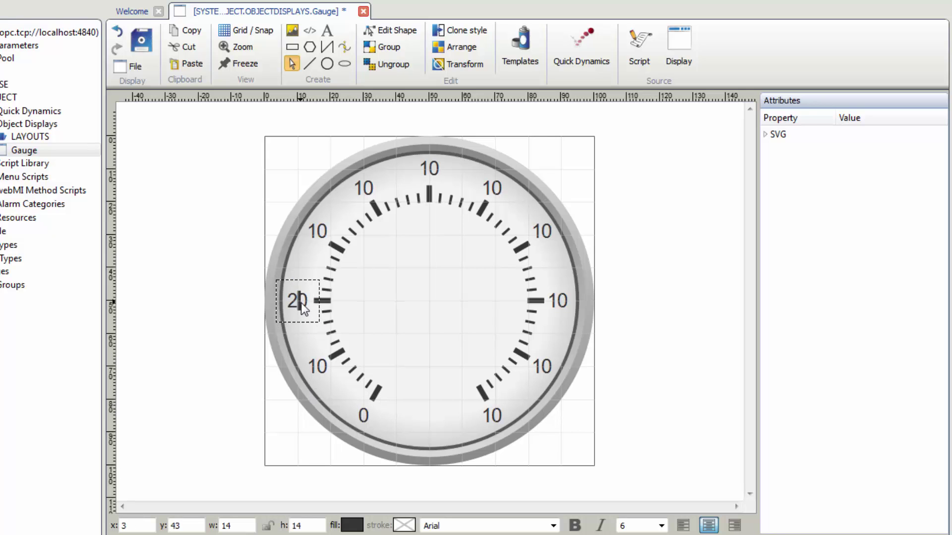
- Change the next two labels clockwise after 20 to 30 and 40
{"action": "double_click", "coordinate": [317, 236]}
{"action": "key", "text": "BackSpace"}
{"action": "key", "text": "BackSpace"}
{"action": "type", "text": "30"}
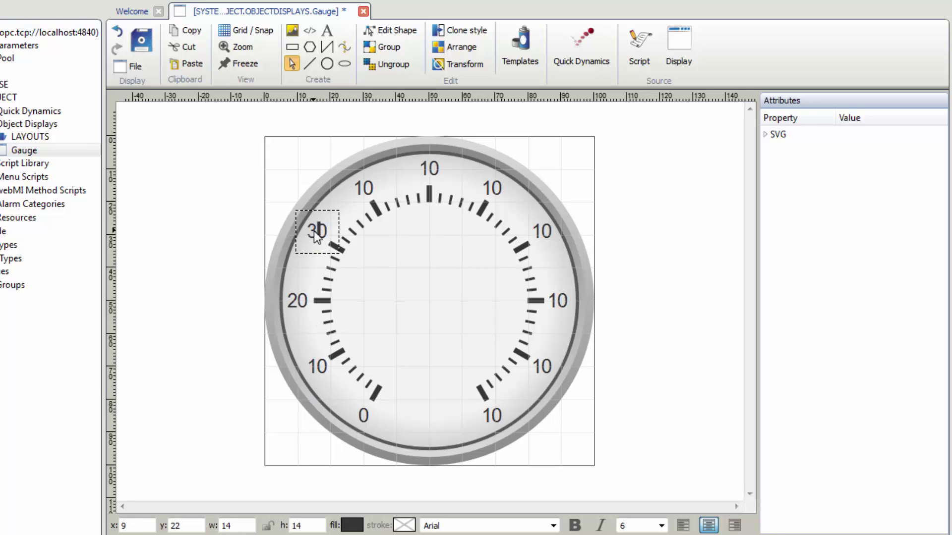
{"action": "double_click", "coordinate": [368, 188]}
{"action": "key", "text": "BackSpace"}
{"action": "key", "text": "BackSpace"}
{"action": "type", "text": "40"}
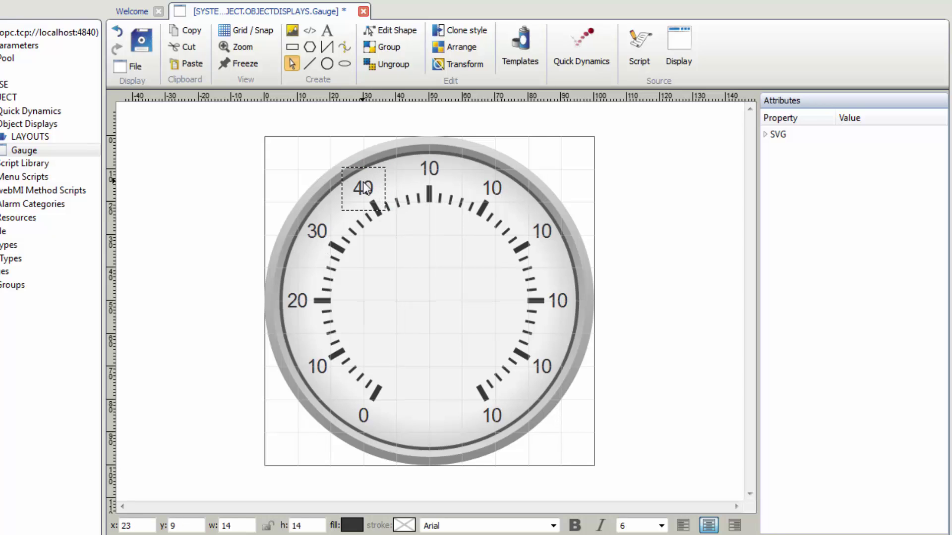
- Change the label at the top mark to 50 and the next one clockwise to 60
{"action": "double_click", "coordinate": [431, 168]}
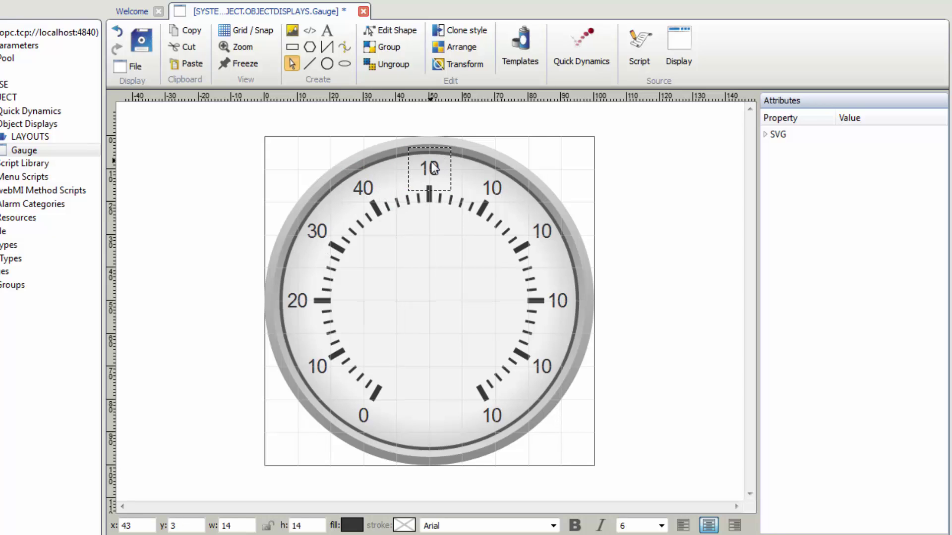
{"action": "key", "text": "BackSpace"}
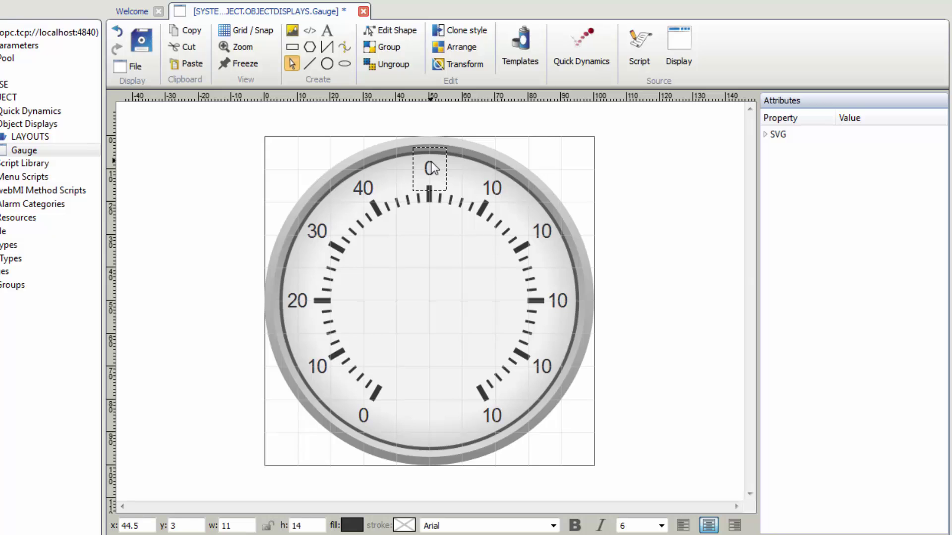
{"action": "type", "text": "5"}
{"action": "double_click", "coordinate": [492, 189]}
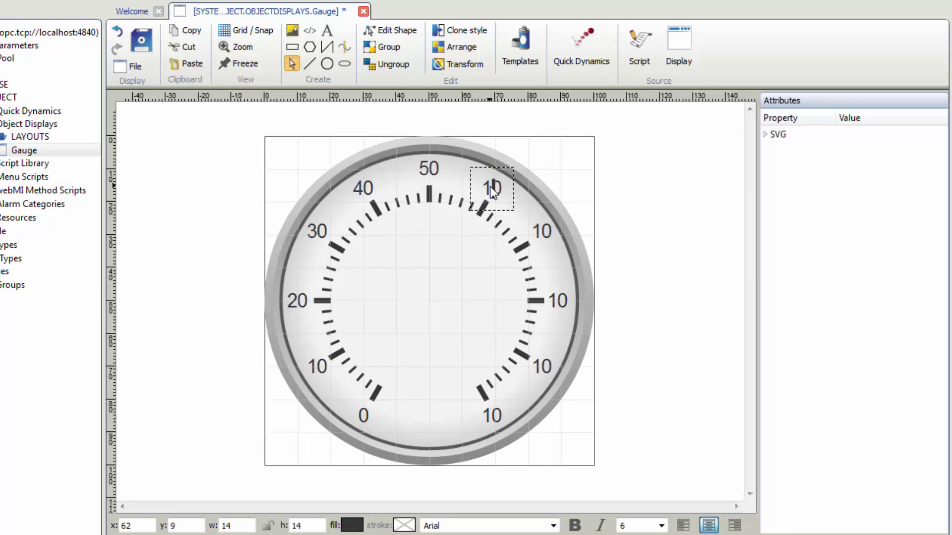
{"action": "key", "text": "BackSpace"}
{"action": "type", "text": "6"}
- Change the next three labels clockwise after 60 to 70, 80 and 90
{"action": "double_click", "coordinate": [548, 228]}
{"action": "key", "text": "BackSpace"}
{"action": "type", "text": "7"}
{"action": "double_click", "coordinate": [559, 299]}
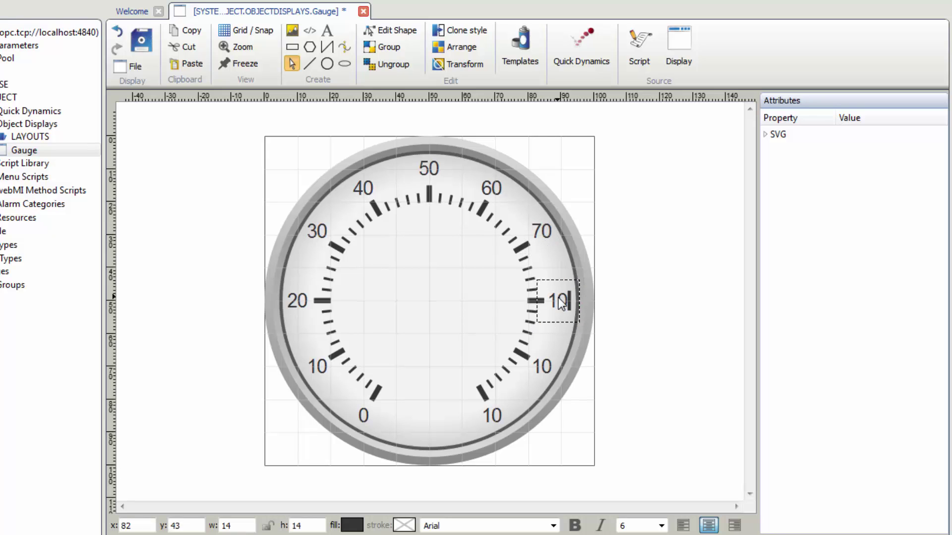
{"action": "key", "text": "BackSpace"}
{"action": "type", "text": "8"}
{"action": "double_click", "coordinate": [542, 368]}
{"action": "key", "text": "BackSpace"}
{"action": "type", "text": "9"}
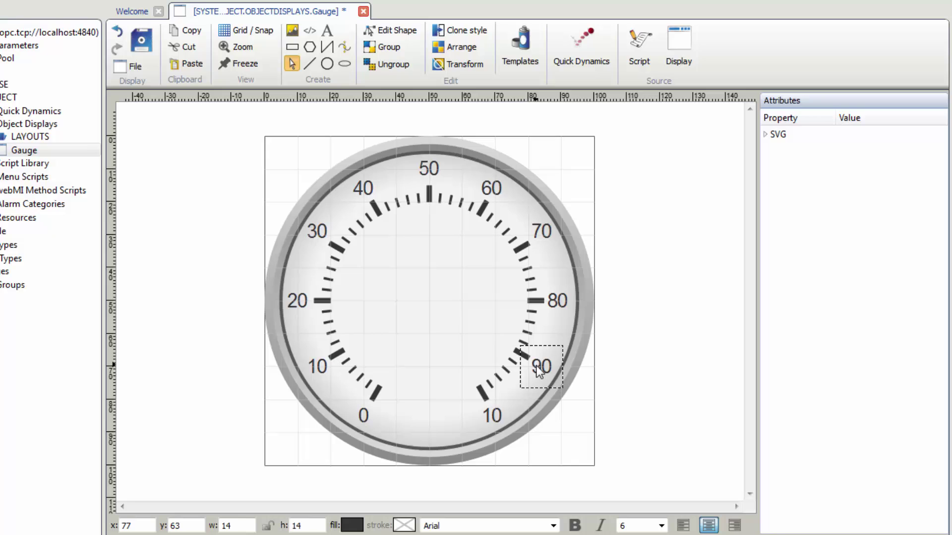
- Change the label at the lower-right end mark to 100 and save the display
{"action": "double_click", "coordinate": [497, 414]}
{"action": "type", "text": "0"}
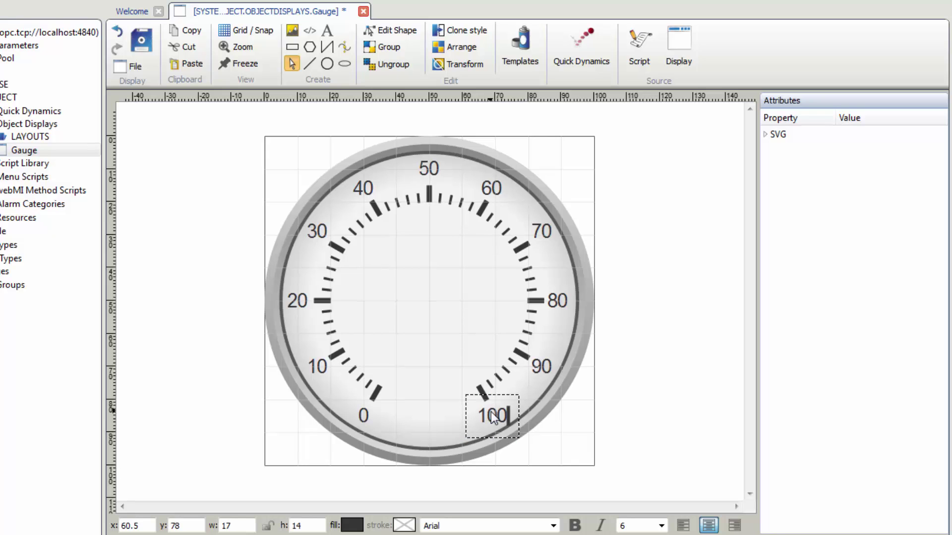
{"action": "left_click", "coordinate": [656, 368]}
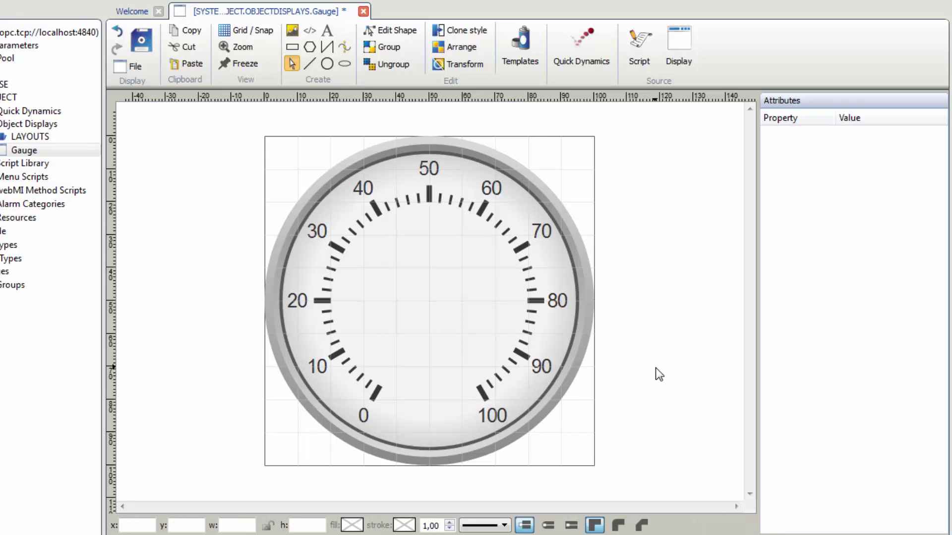
{"action": "left_click", "coordinate": [152, 37]}
- Draw a four-point needle polygon 10 wide and 40 high, symmetric about the gauge's vertical axis, with its tip at the 50 mark
{"action": "left_click", "coordinate": [310, 48]}
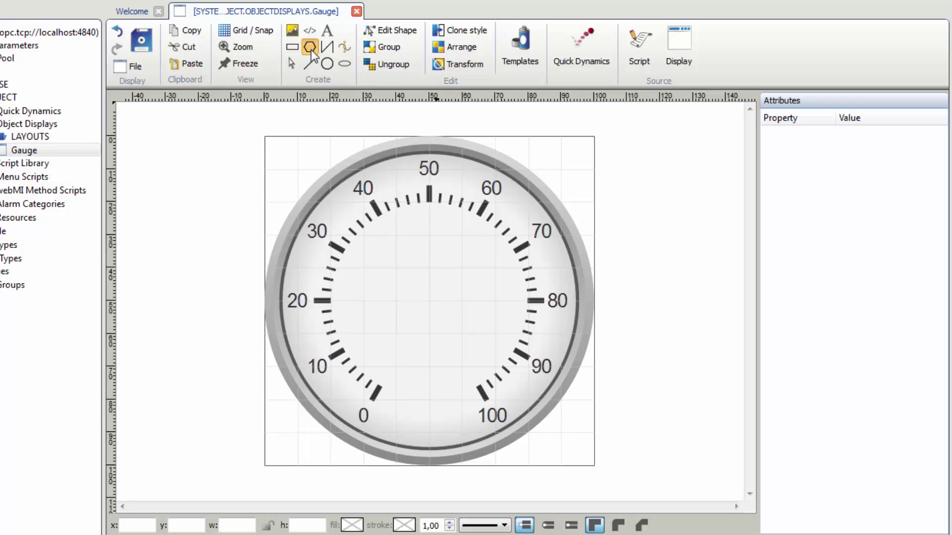
{"action": "left_click", "coordinate": [430, 201]}
{"action": "left_click", "coordinate": [413, 300]}
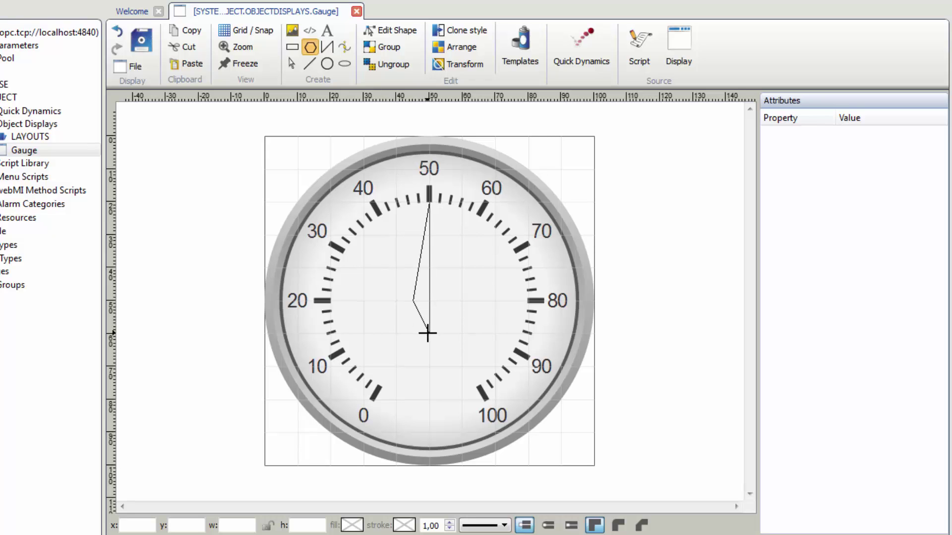
{"action": "left_click", "coordinate": [429, 333]}
{"action": "double_click", "coordinate": [446, 300]}
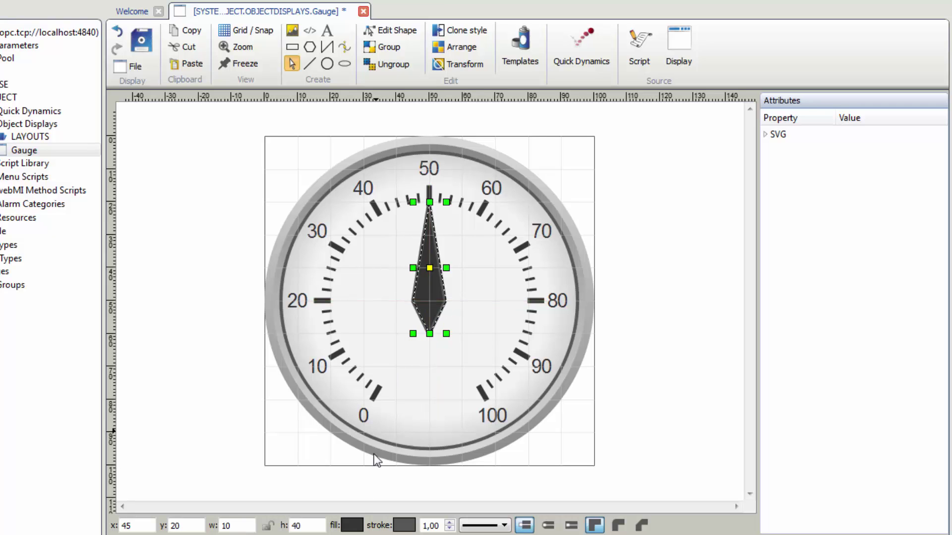
- Fill the needle with solid orange (R 253, G 150, B 22)
{"action": "left_click", "coordinate": [358, 523]}
{"action": "left_click", "coordinate": [484, 267]}
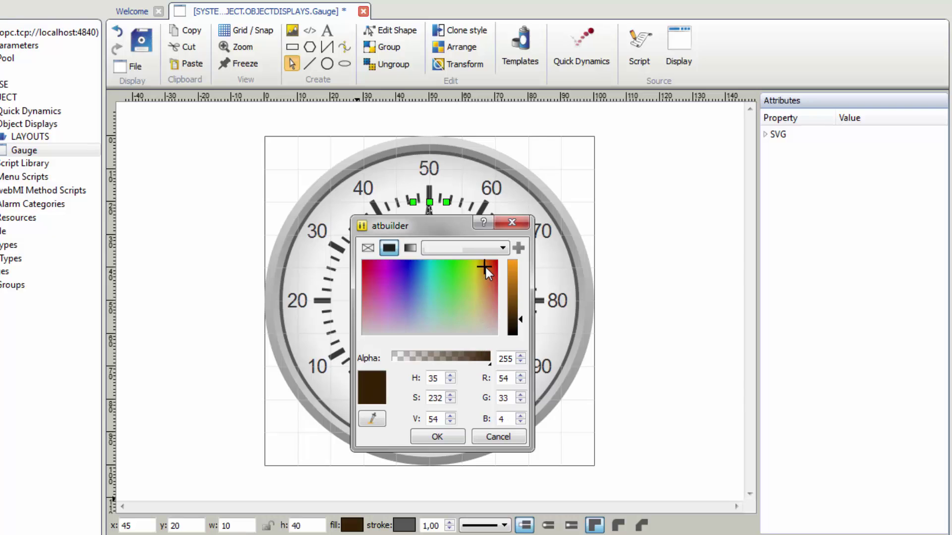
{"action": "left_click", "coordinate": [513, 262]}
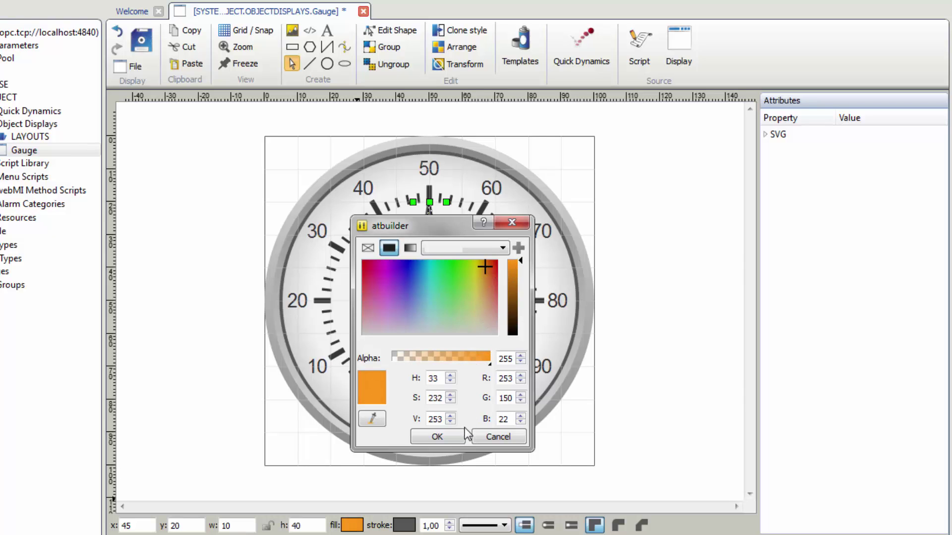
{"action": "left_click", "coordinate": [438, 436]}
- Set the needle's stroke to none and its stroke width to 0
{"action": "left_click", "coordinate": [404, 525]}
{"action": "left_click", "coordinate": [367, 248]}
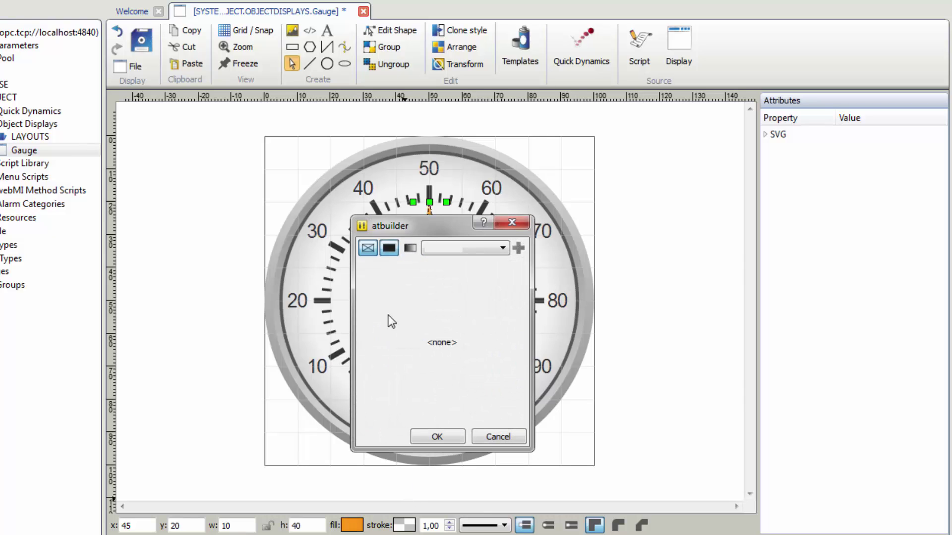
{"action": "left_click", "coordinate": [429, 432]}
{"action": "left_click", "coordinate": [450, 529]}
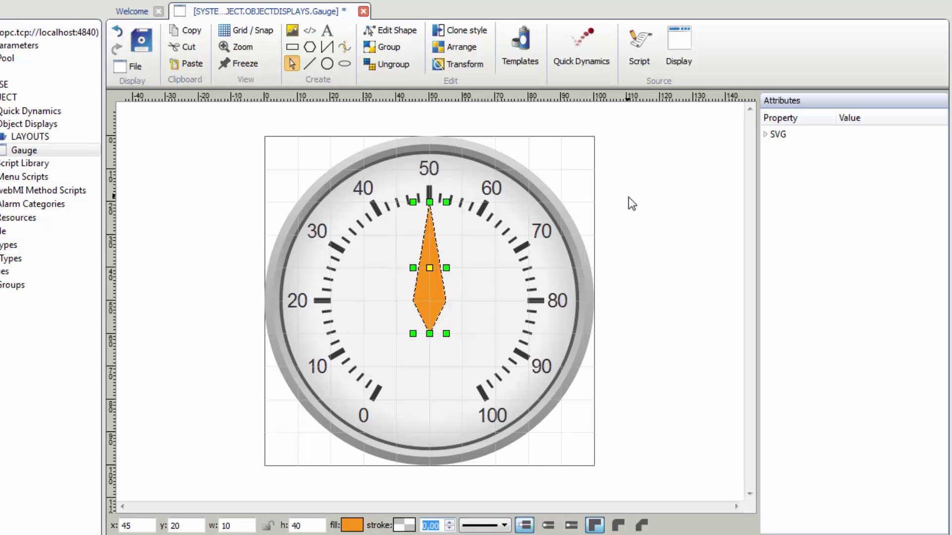
- Add a mandatory display parameter named myBase with the description My Base
{"action": "left_click", "coordinate": [135, 66]}
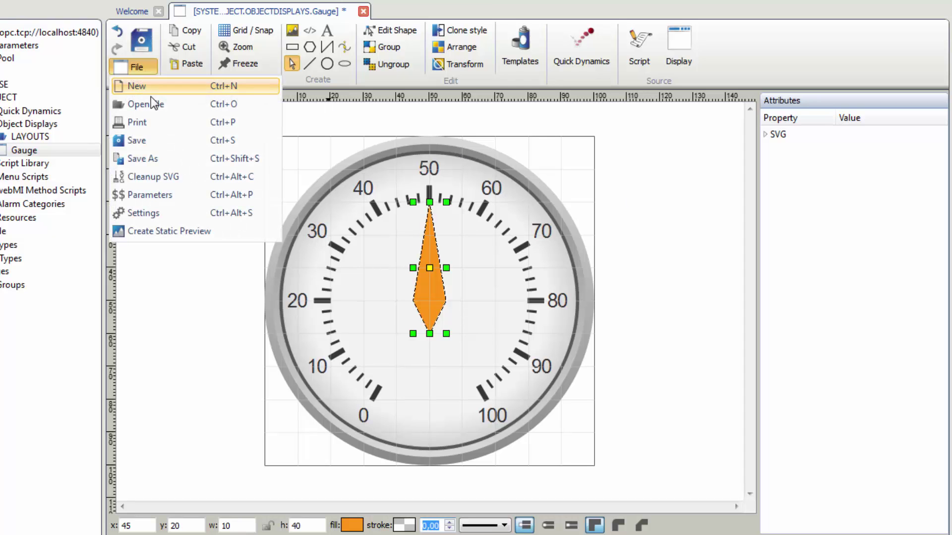
{"action": "left_click", "coordinate": [149, 194]}
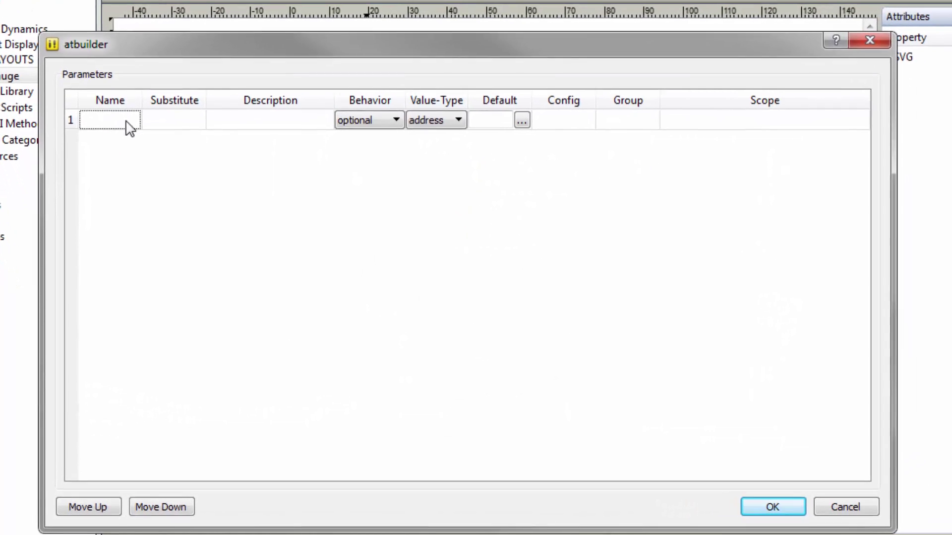
{"action": "type", "text": "myBase"}
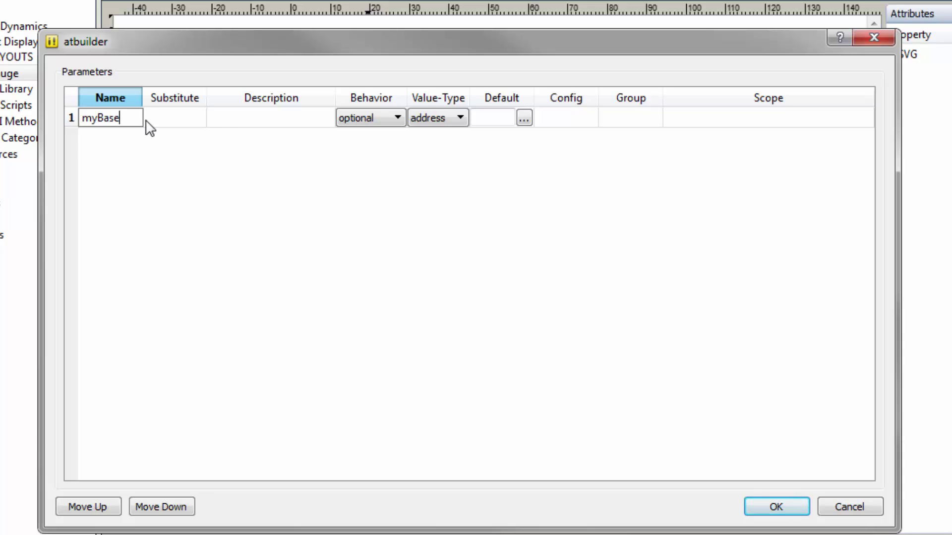
{"action": "left_click", "coordinate": [226, 116]}
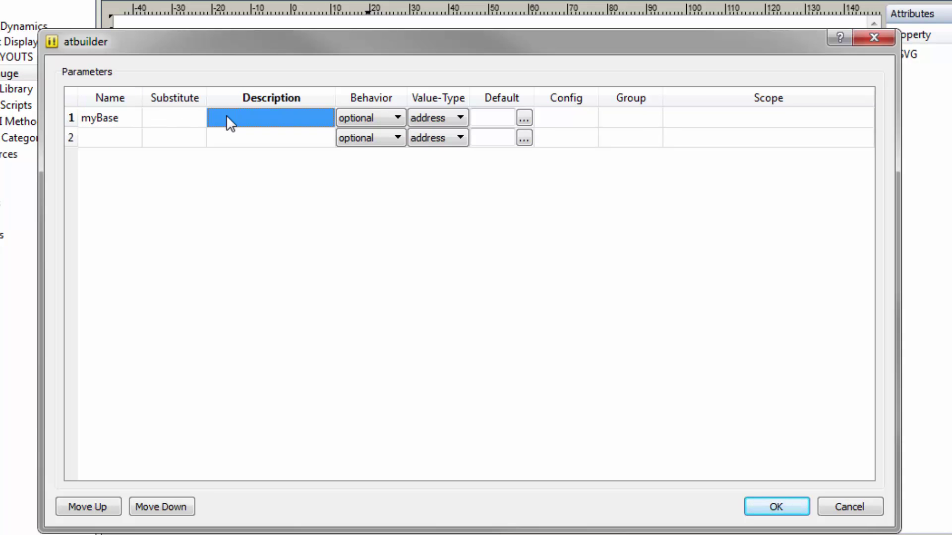
{"action": "type", "text": "MyBase"}
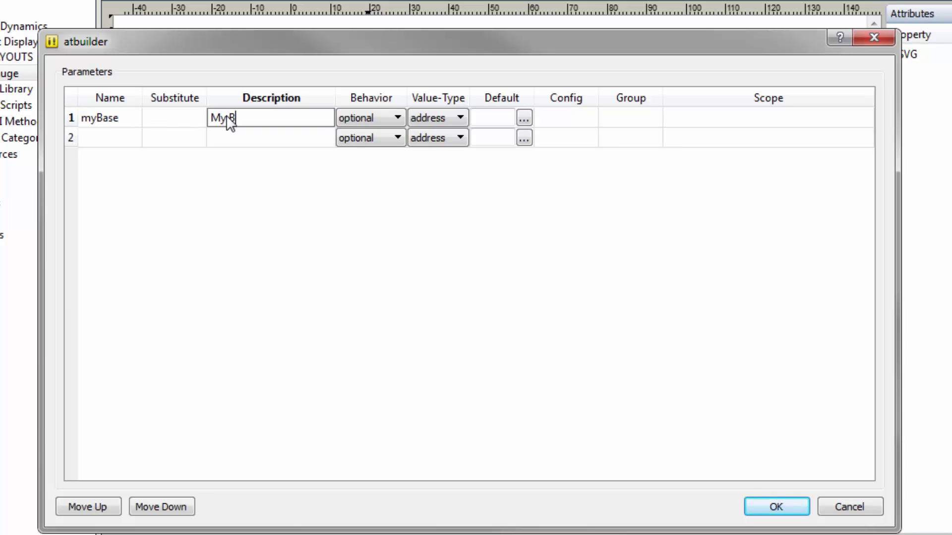
{"action": "left_click", "coordinate": [381, 119]}
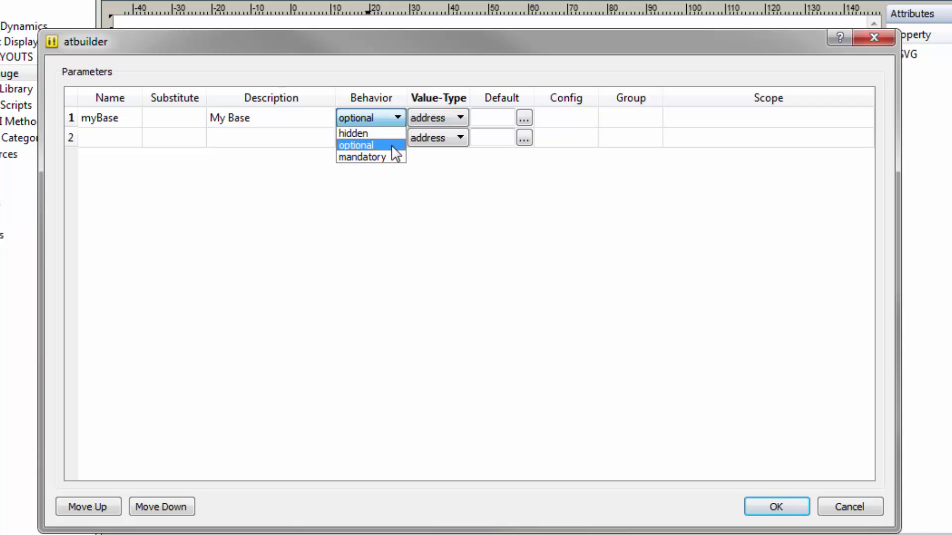
{"action": "left_click", "coordinate": [389, 159]}
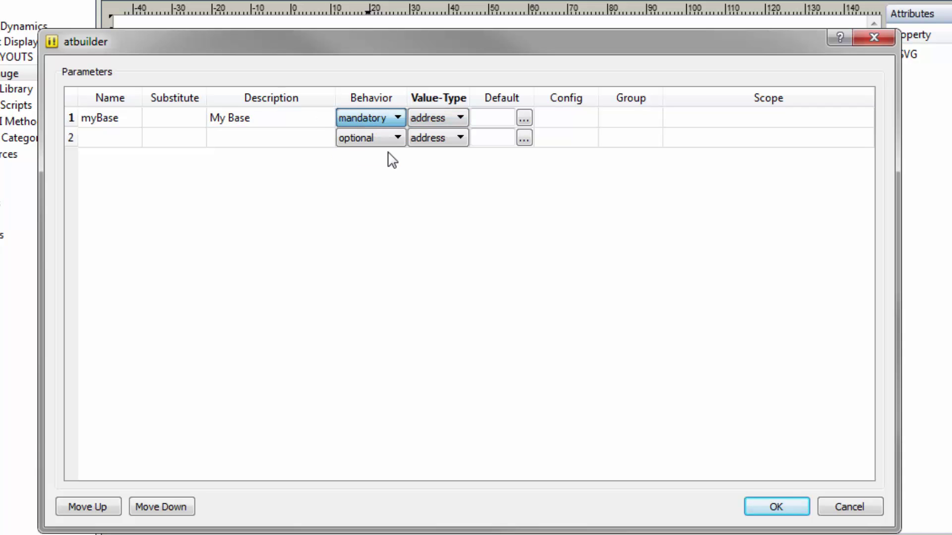
- Add a parameter named label with substitute $LABEL$, description Label, value type string and default Label, and accept the parameter list
{"action": "left_click", "coordinate": [111, 140]}
{"action": "type", "text": "label"}
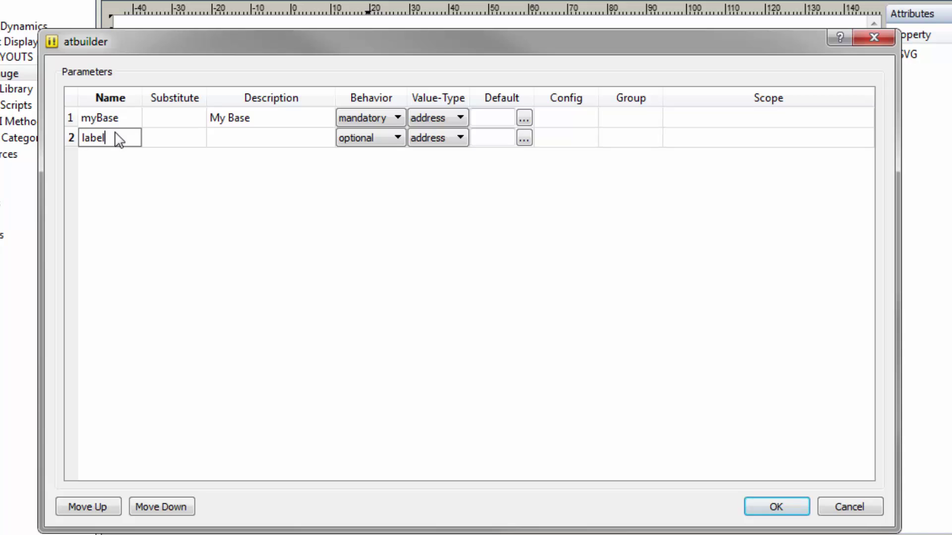
{"action": "key", "text": "Tab"}
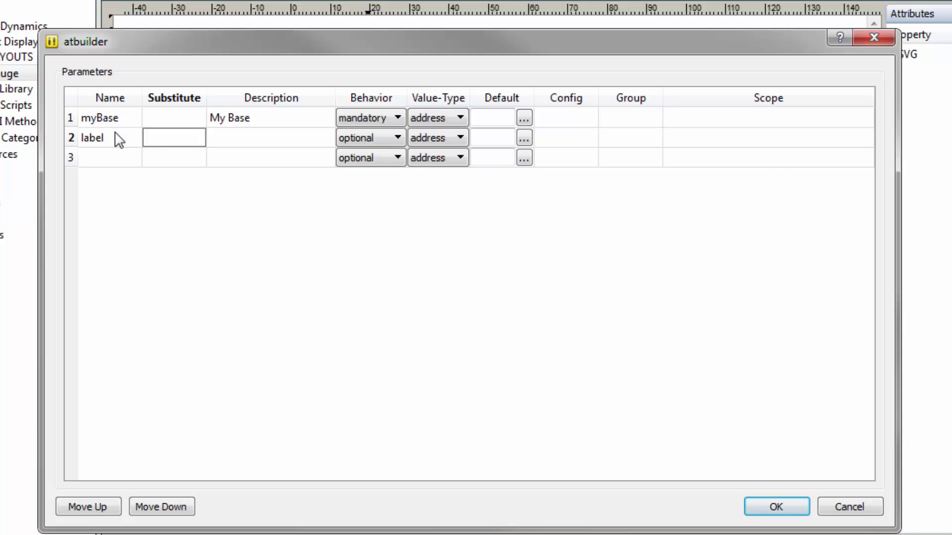
{"action": "type", "text": "$LABEL$"}
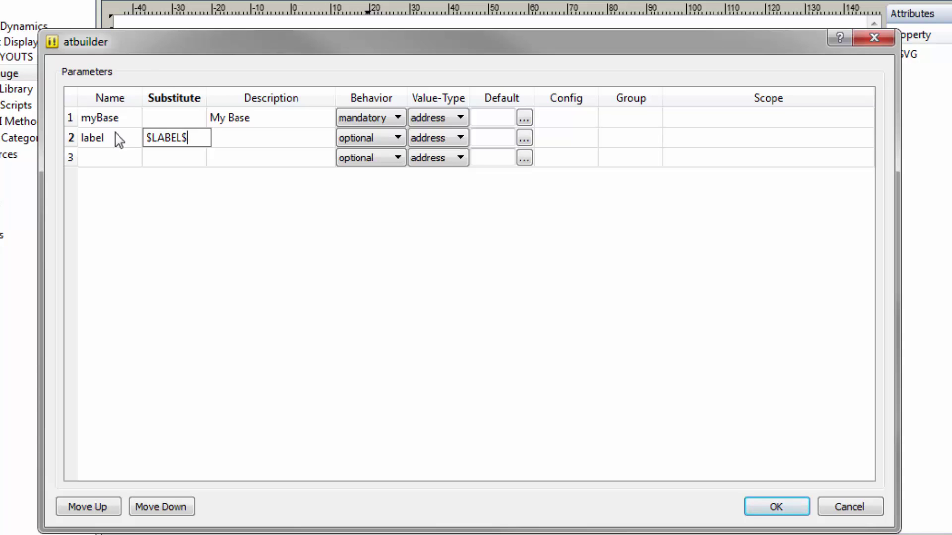
{"action": "key", "text": "Tab"}
{"action": "type", "text": "Label"}
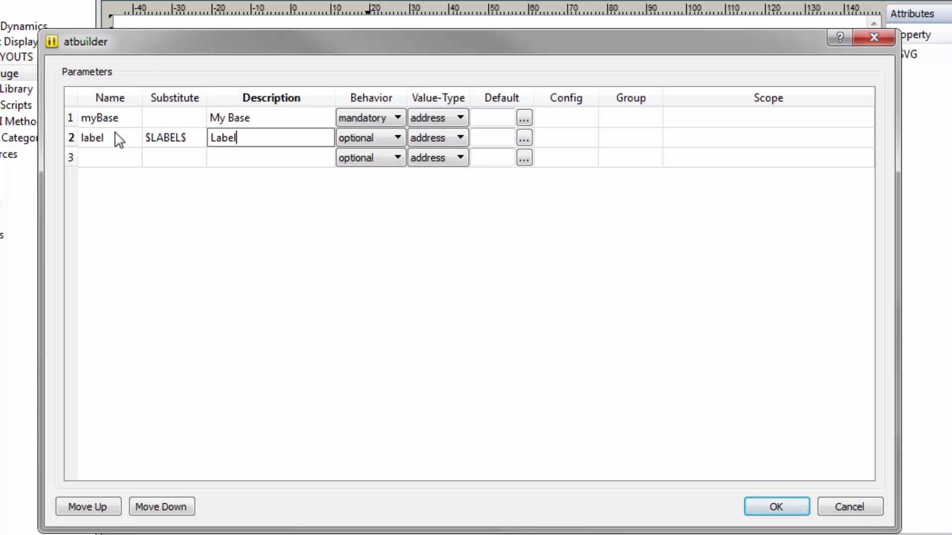
{"action": "left_click", "coordinate": [440, 140]}
{"action": "left_click", "coordinate": [445, 177]}
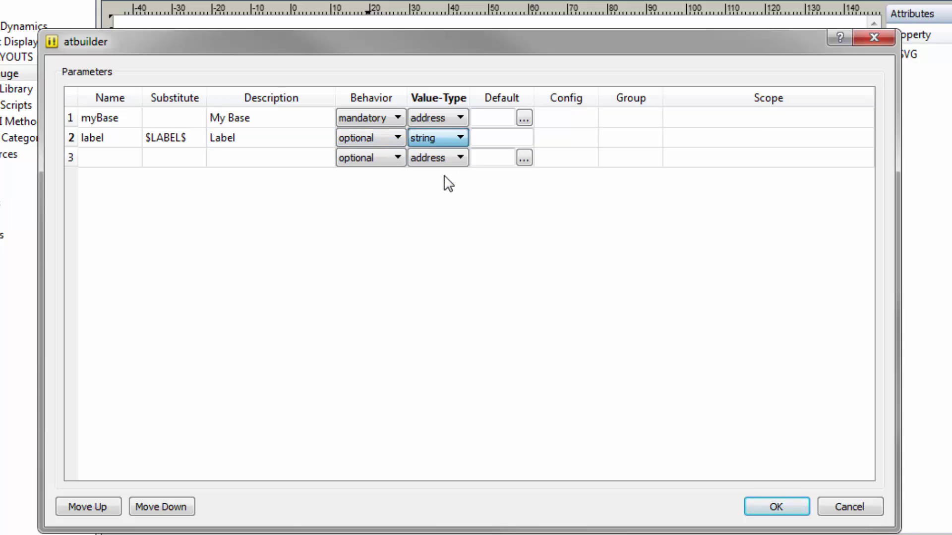
{"action": "left_click", "coordinate": [478, 137]}
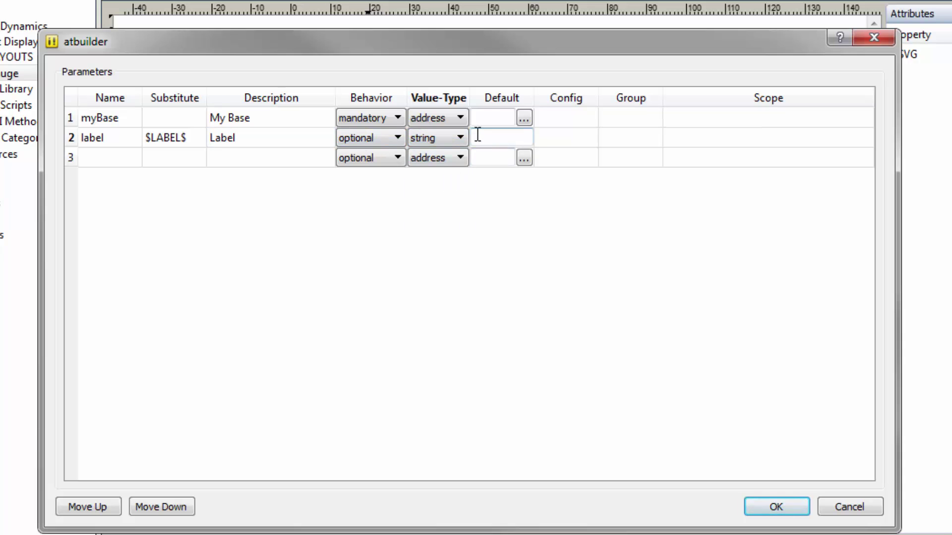
{"action": "type", "text": "Label"}
{"action": "left_click", "coordinate": [780, 503]}
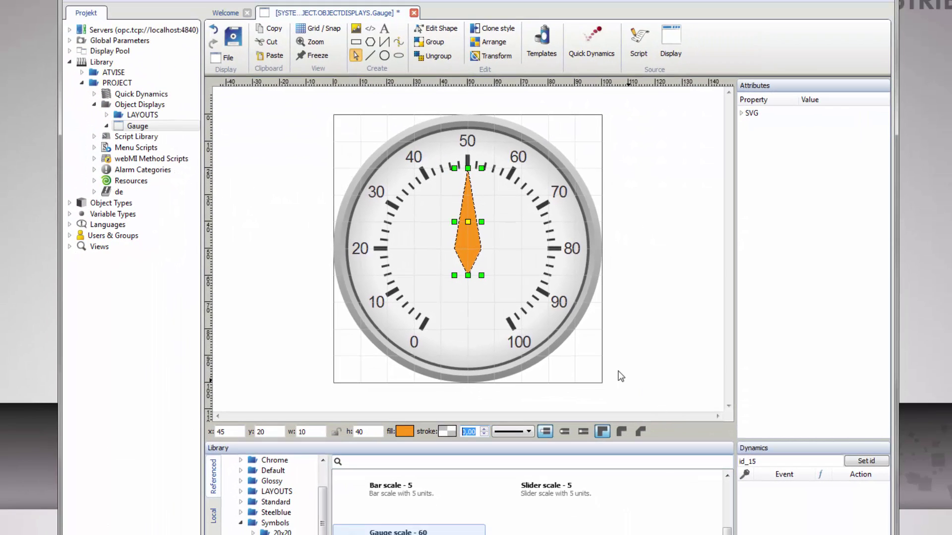
- Move the needle's rotation centre to the gauge centre and start a simple dynamic with the relative source address myBase
{"action": "left_click", "coordinate": [468, 223]}
{"action": "left_click", "coordinate": [471, 235]}
{"action": "right_click", "coordinate": [471, 207]}
{"action": "left_click", "coordinate": [573, 463]}
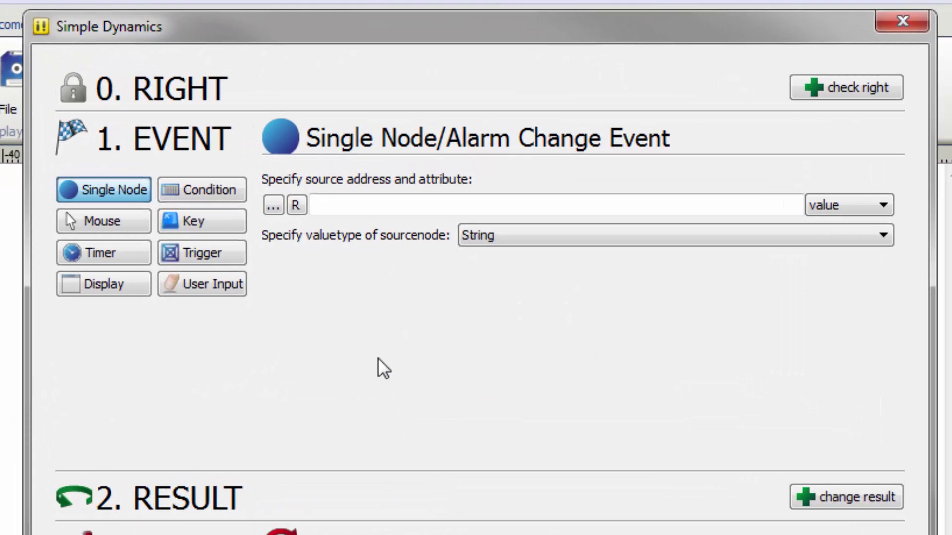
{"action": "left_click", "coordinate": [296, 205]}
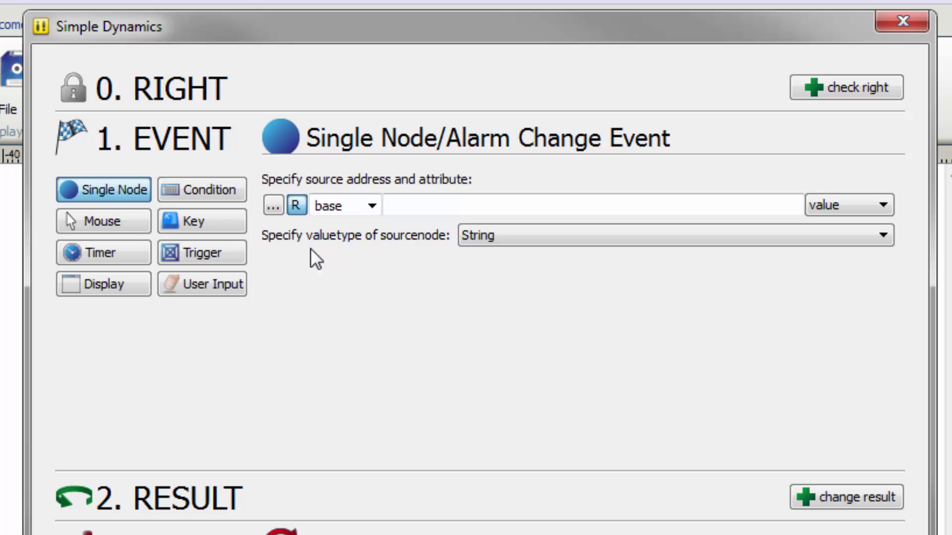
{"action": "left_click", "coordinate": [372, 206]}
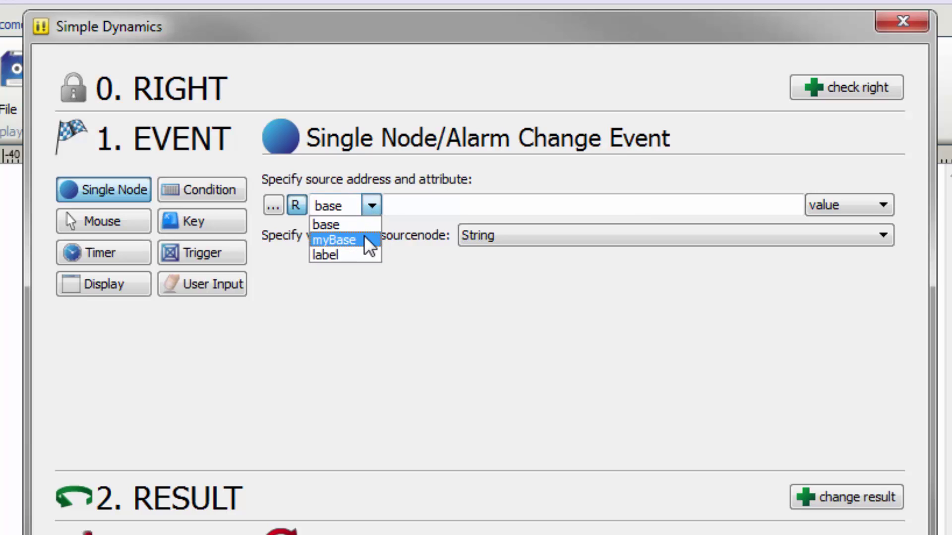
{"action": "left_click", "coordinate": [365, 240]}
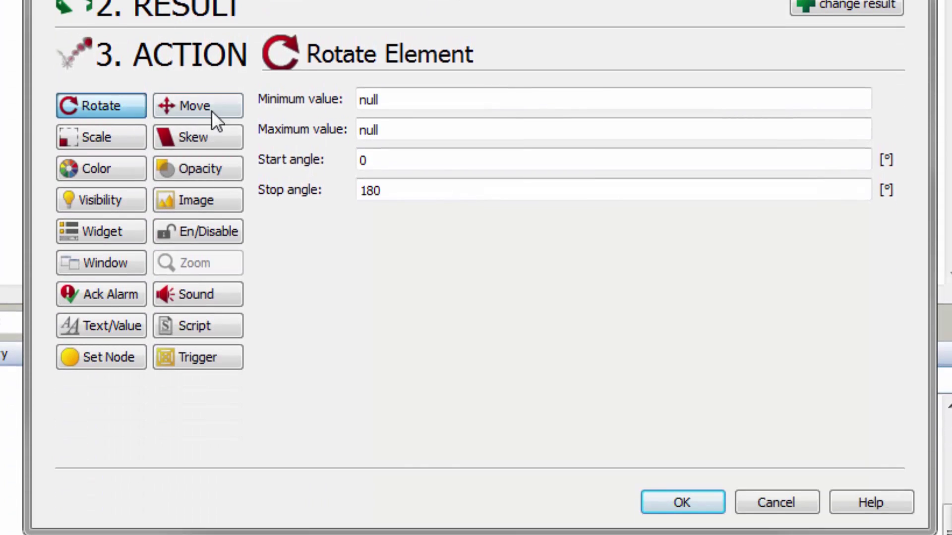
- Set the needle's Rotate action to values 0 to 100 with angles from -150° to 150°, and apply the dynamic
{"action": "left_click", "coordinate": [414, 101]}
{"action": "key", "text": "shift+Home"}
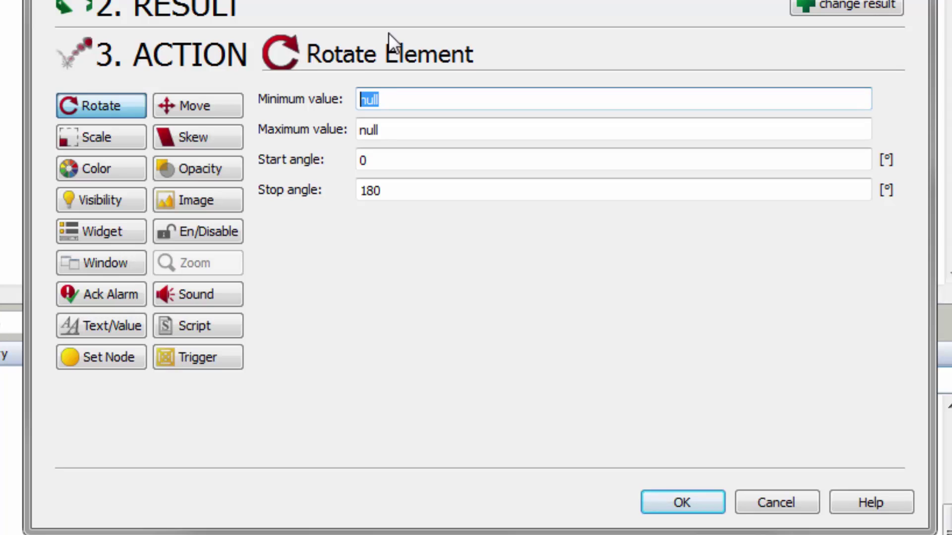
{"action": "type", "text": "0"}
{"action": "key", "text": "Tab"}
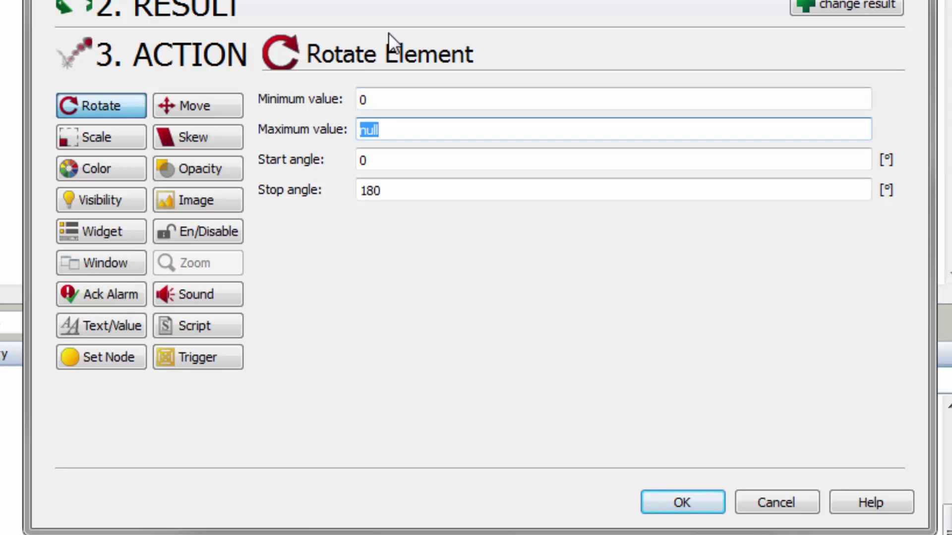
{"action": "type", "text": "100"}
{"action": "key", "text": "Tab"}
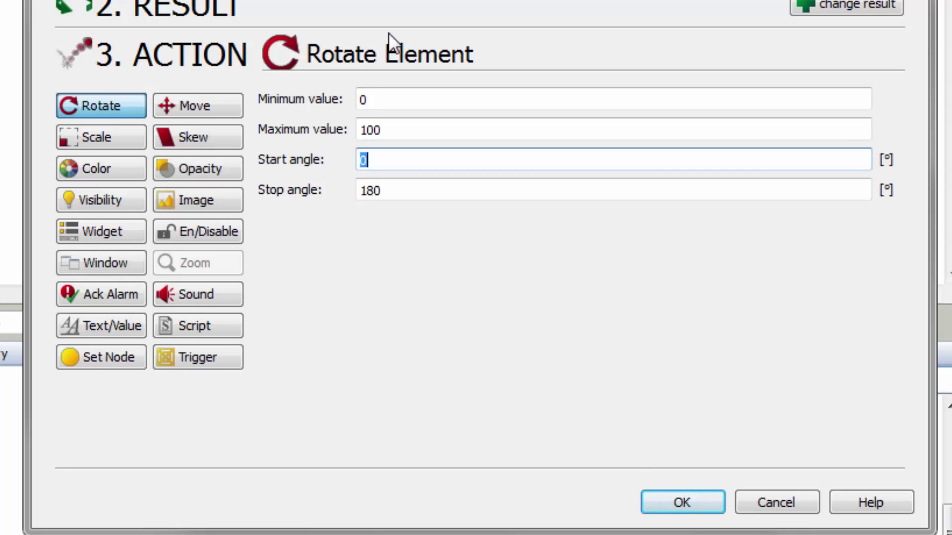
{"action": "type", "text": "-150"}
{"action": "key", "text": "Tab"}
{"action": "type", "text": "15"}
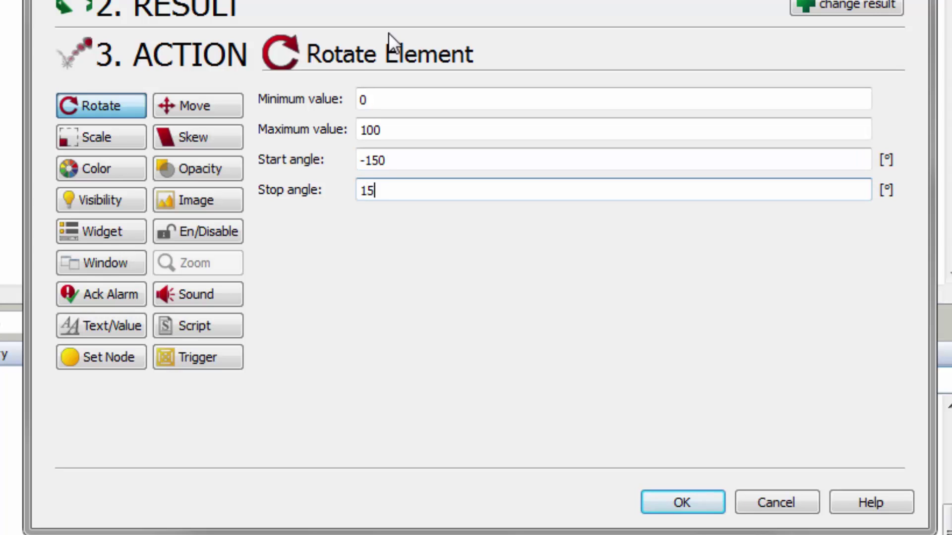
{"action": "type", "text": "0"}
{"action": "left_click", "coordinate": [680, 504]}
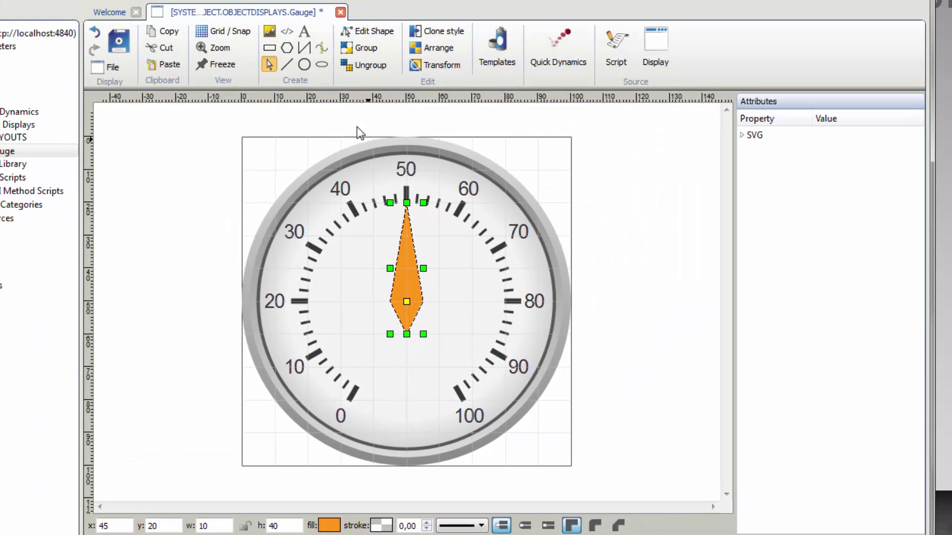
- Add the text $LABEL$ on the gauge face below the needle
{"action": "left_click", "coordinate": [305, 32]}
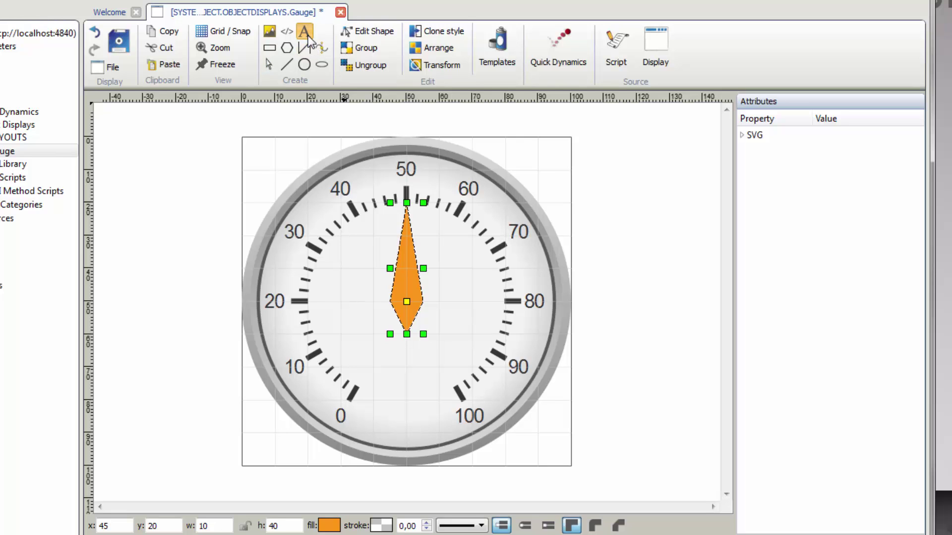
{"action": "left_click", "coordinate": [378, 379]}
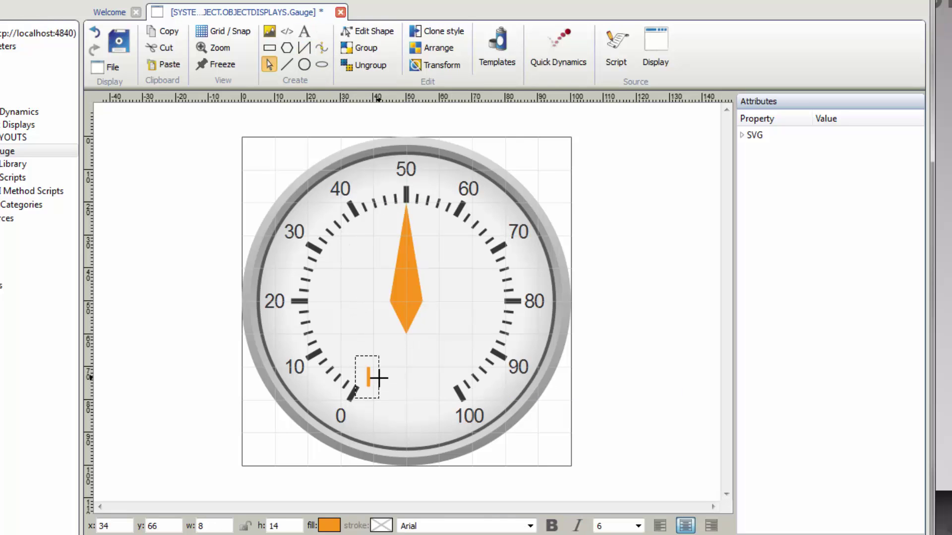
{"action": "type", "text": "$LABEL$"}
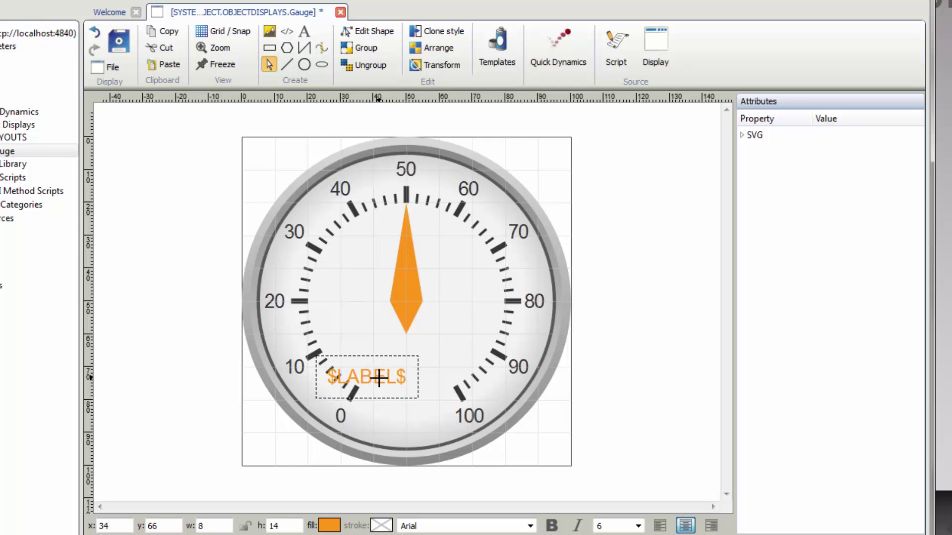
- Finish the label text and recolour its fill with the dark grey sampled from the gauge's scale marks
{"action": "key", "text": "Return"}
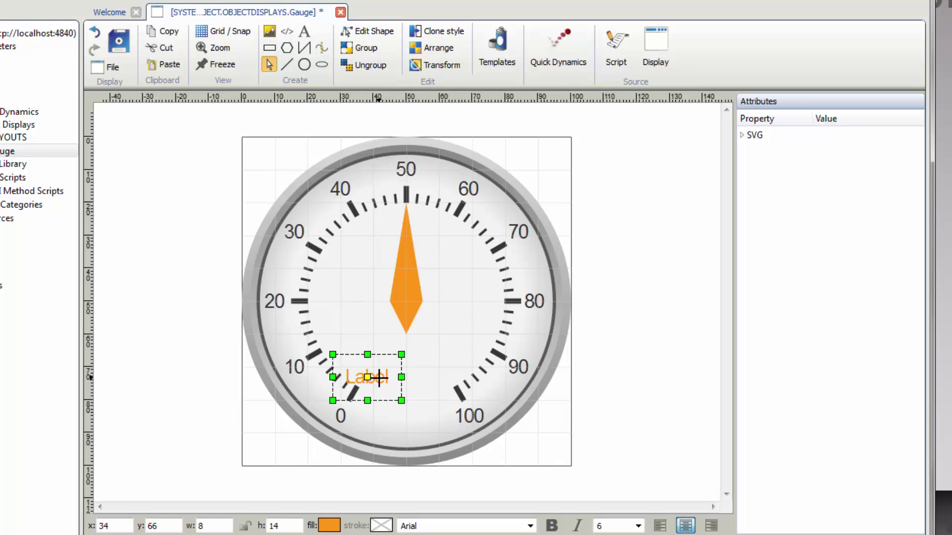
{"action": "left_click", "coordinate": [339, 526]}
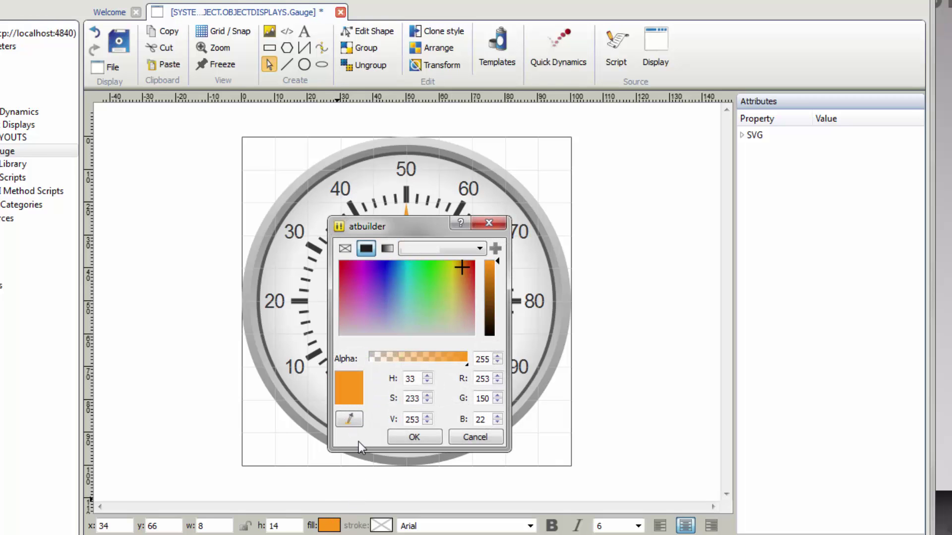
{"action": "left_click", "coordinate": [349, 420]}
{"action": "left_click", "coordinate": [314, 354]}
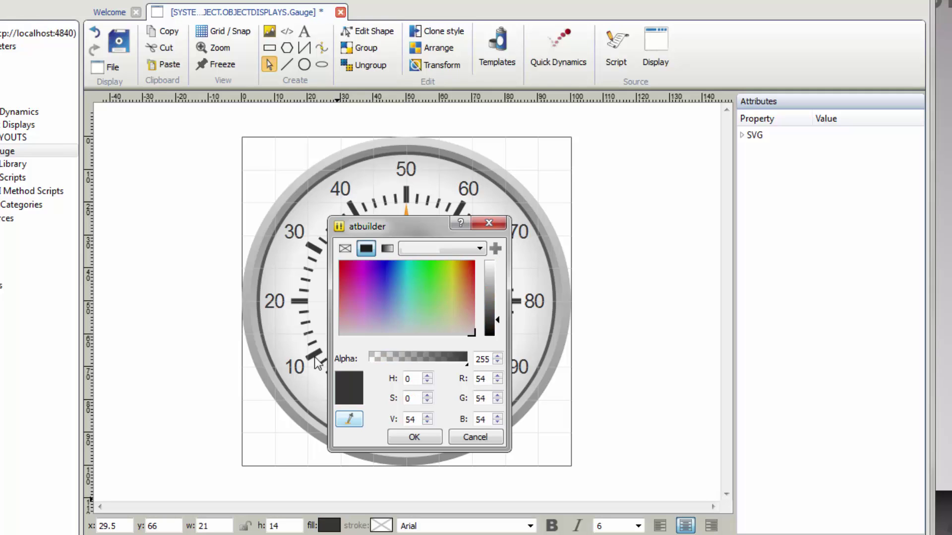
{"action": "left_click", "coordinate": [430, 438]}
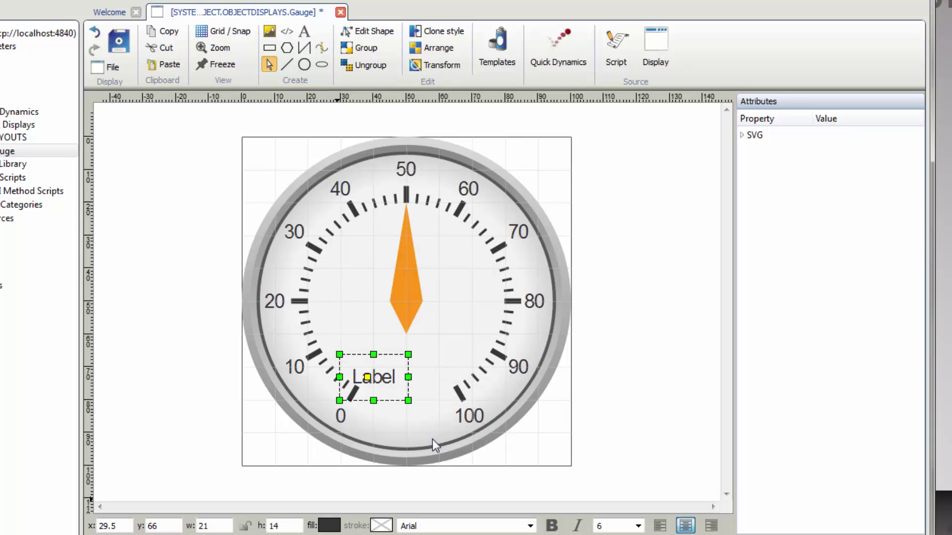
- Set the label's font size to 9 with centred text alignment
{"action": "left_click", "coordinate": [602, 525]}
{"action": "type", "text": "9"}
{"action": "left_click", "coordinate": [686, 526]}
{"action": "key", "text": "Return"}
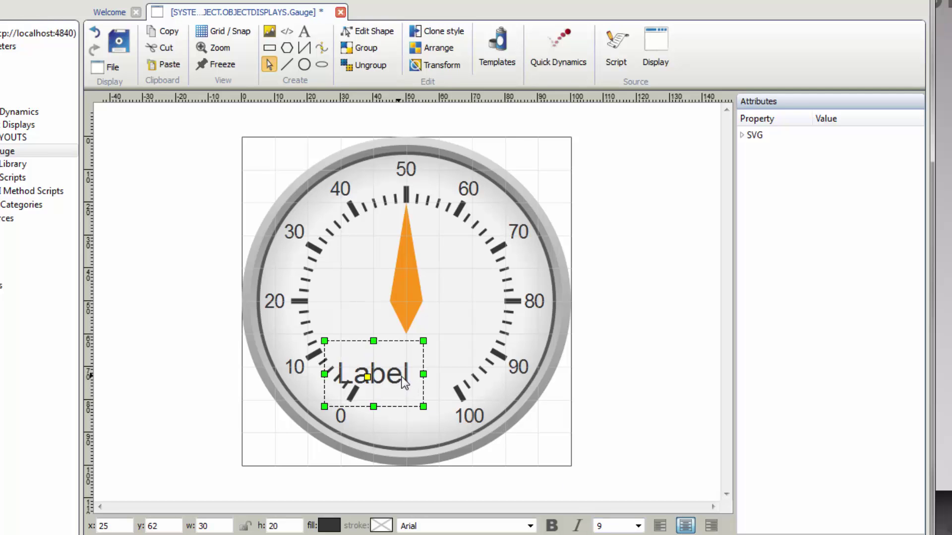
- Move the label to just below the needle, align it horizontally in the gauge, and save the display
{"action": "left_click_drag", "start_coordinate": [399, 384], "coordinate": [426, 360]}
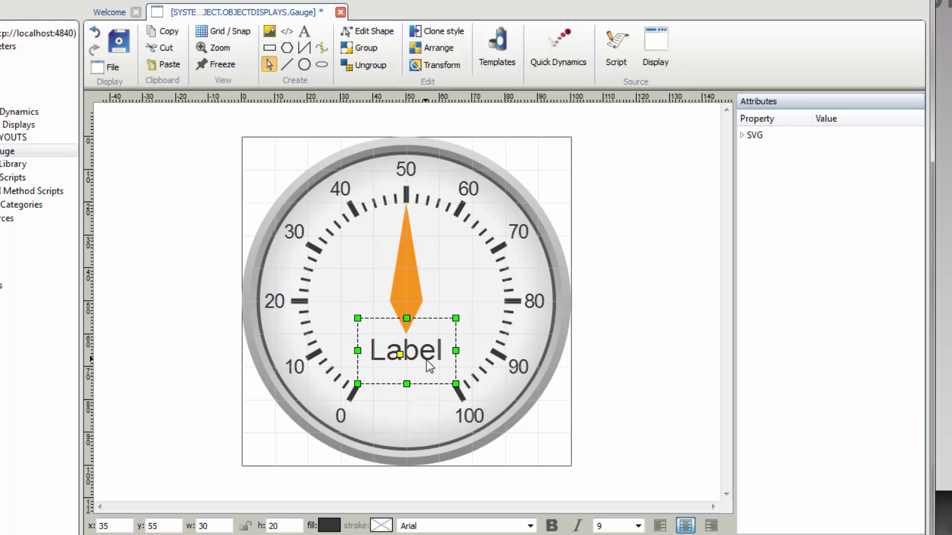
{"action": "left_click", "coordinate": [442, 48]}
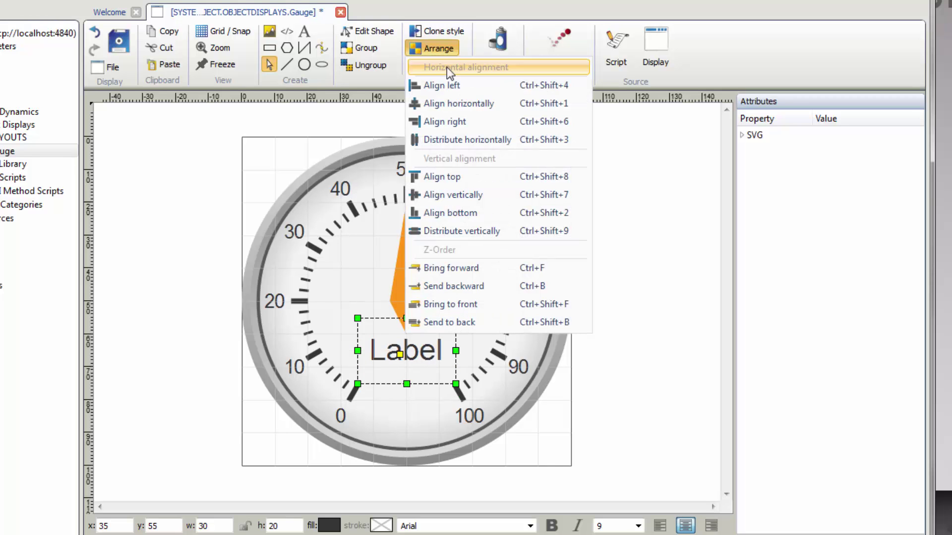
{"action": "left_click", "coordinate": [449, 103]}
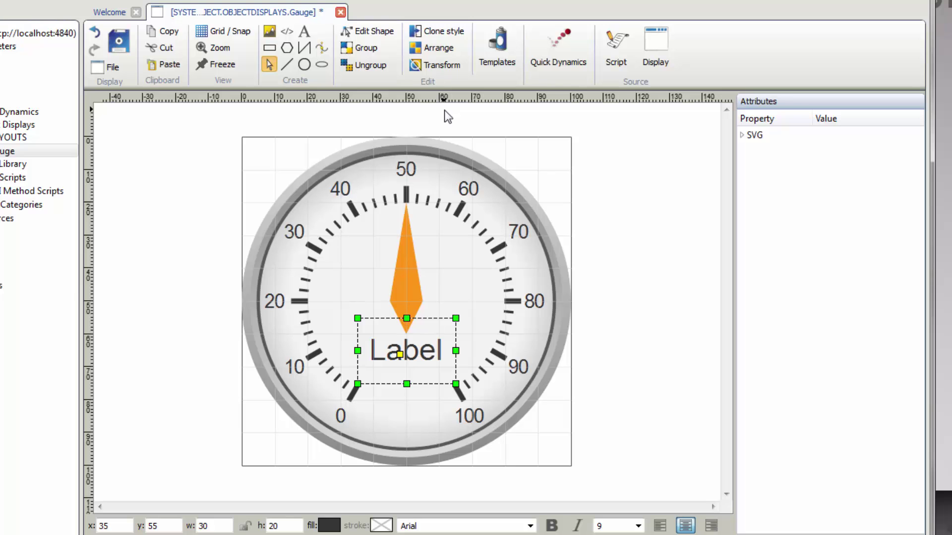
{"action": "left_click", "coordinate": [125, 40]}
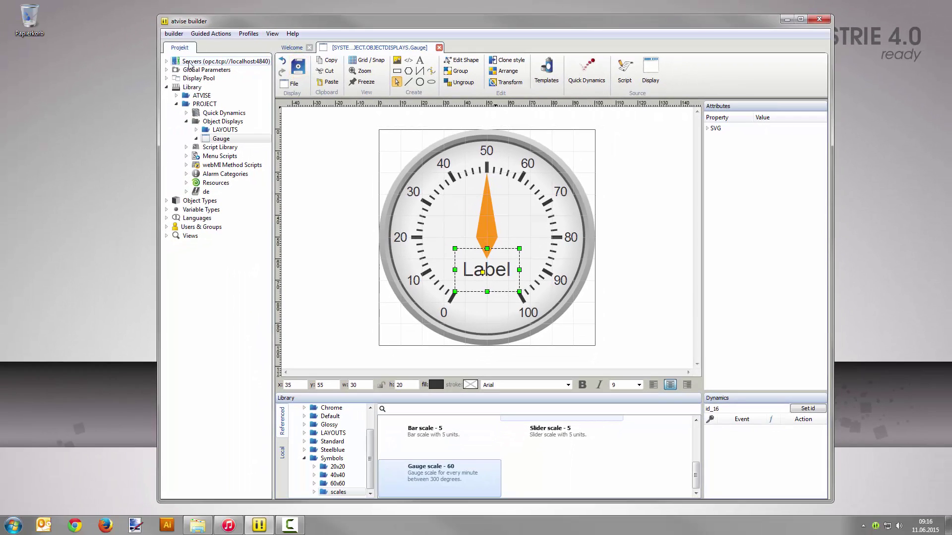
- Add an integer data variable named motor to the OBJECTS folder of My Server
{"action": "left_click", "coordinate": [167, 61]}
{"action": "left_click", "coordinate": [177, 71]}
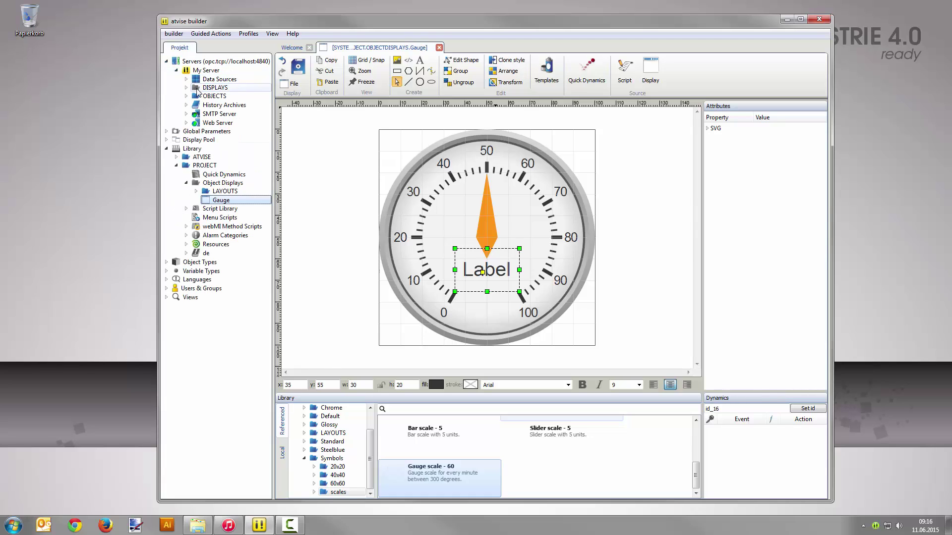
{"action": "right_click", "coordinate": [235, 97]}
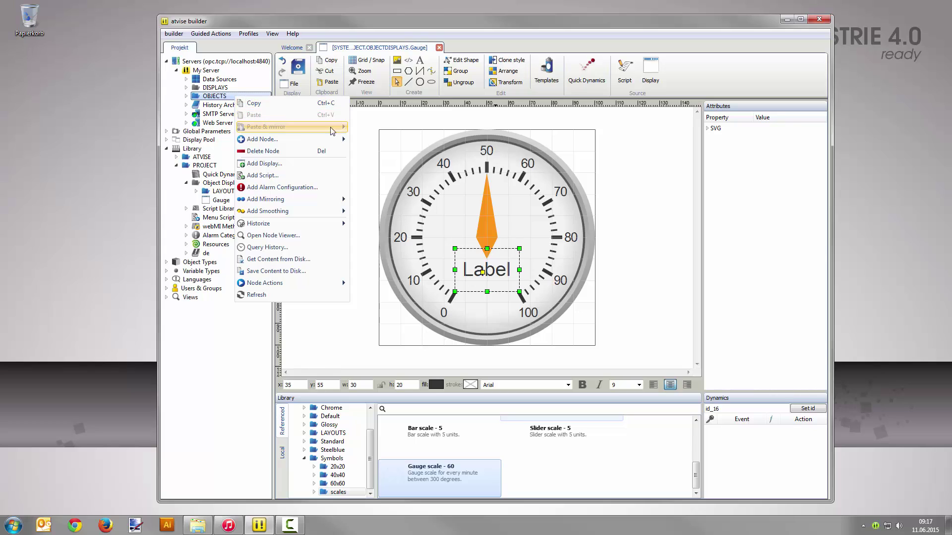
{"action": "mouse_move", "coordinate": [317, 140]}
{"action": "mouse_move", "coordinate": [392, 153]}
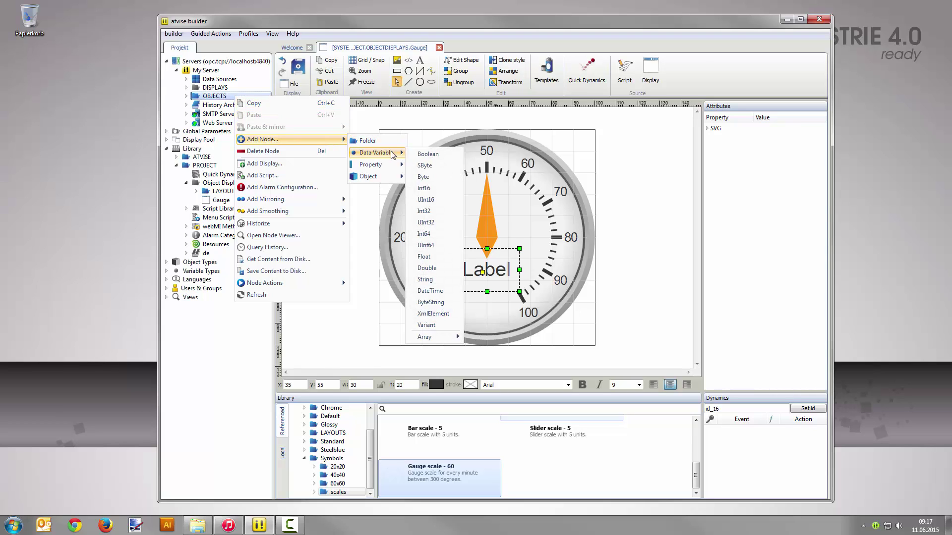
{"action": "left_click", "coordinate": [430, 209]}
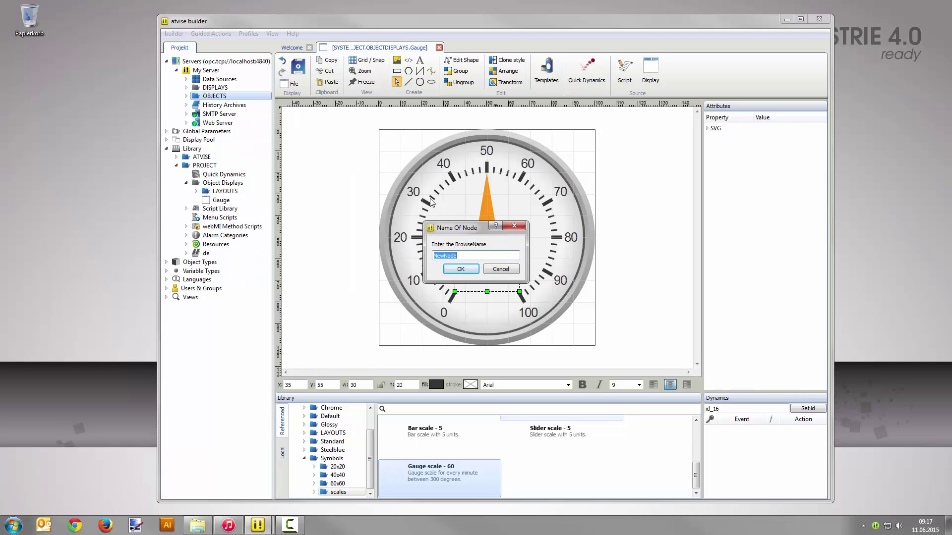
{"action": "type", "text": "motor"}
{"action": "left_click", "coordinate": [471, 272]}
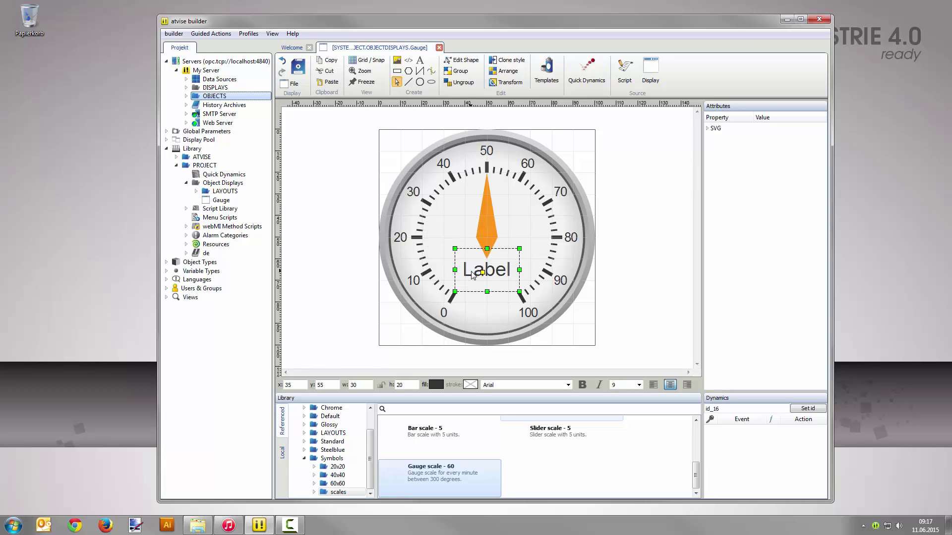
- Open the Main display and place an instance of the project's Gauge object display near its centre
{"action": "left_click", "coordinate": [186, 87]}
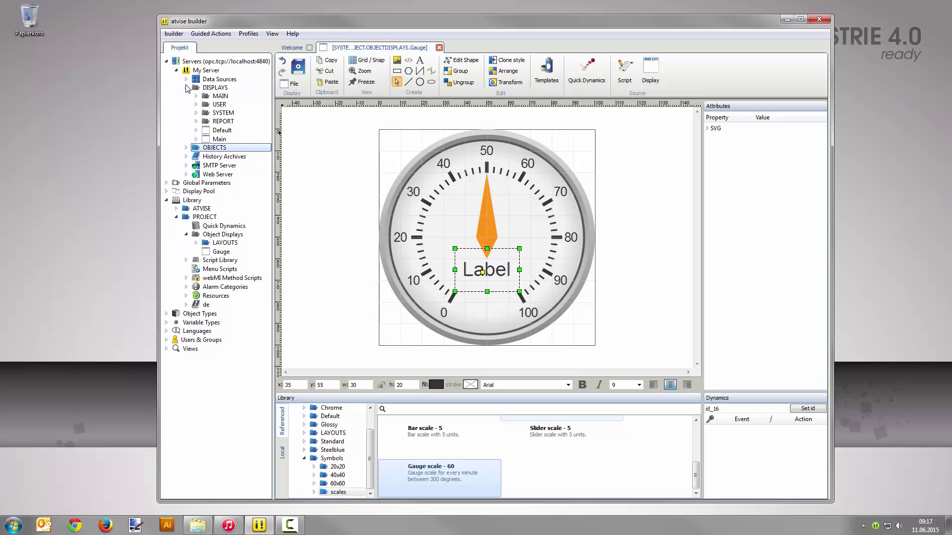
{"action": "double_click", "coordinate": [226, 139]}
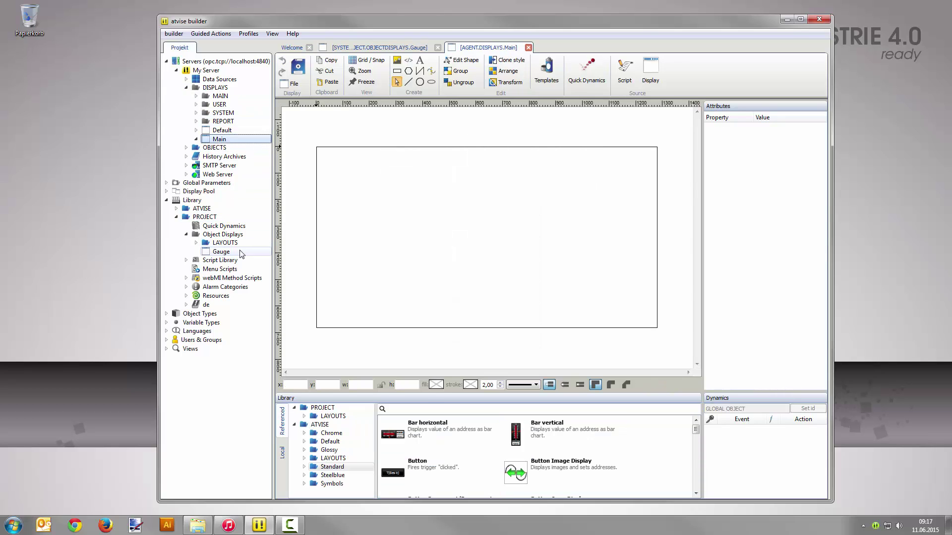
{"action": "left_click_drag", "start_coordinate": [240, 254], "coordinate": [469, 238]}
{"action": "scroll", "coordinate": [514, 249], "scroll_direction": "up", "scroll_amount": 1}
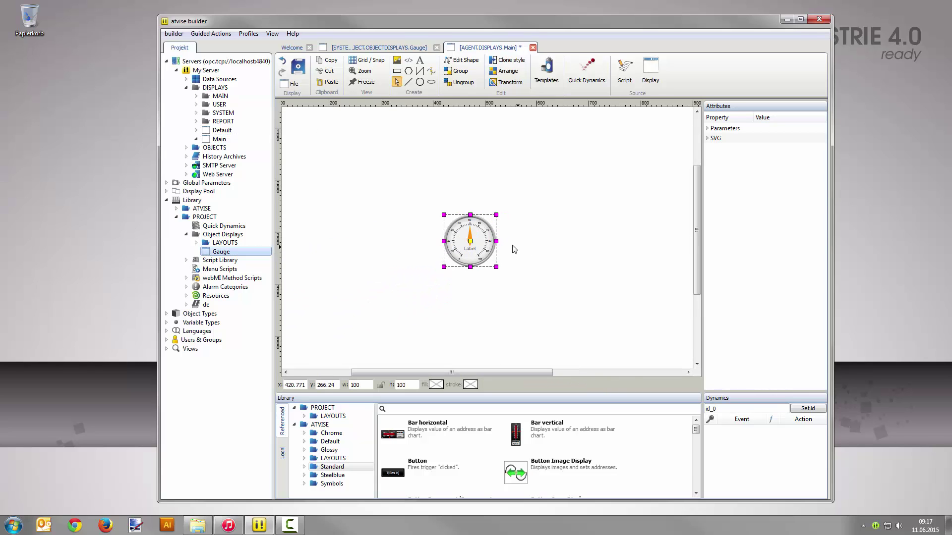
- Set the placed gauge's My Base parameter to the motor object and its Label parameter to engine
{"action": "left_click", "coordinate": [708, 129]}
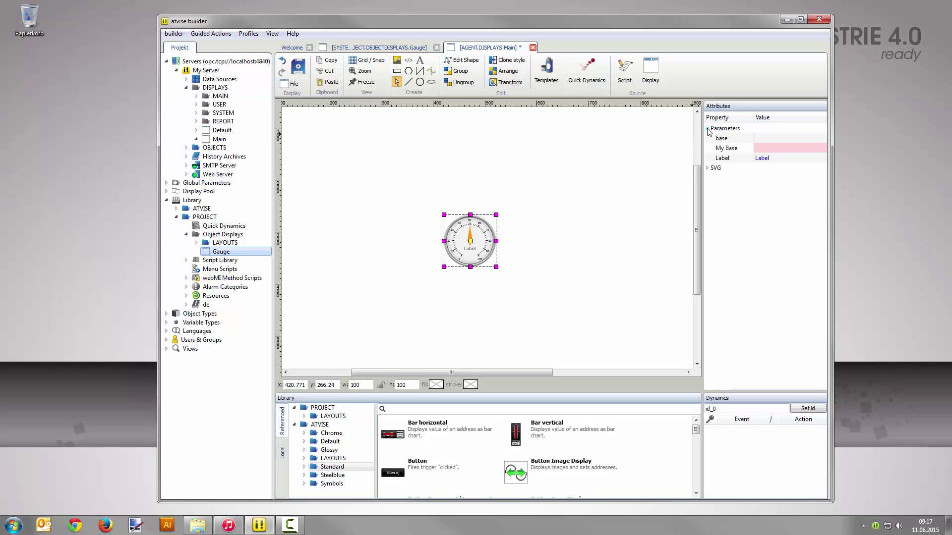
{"action": "left_click", "coordinate": [782, 149]}
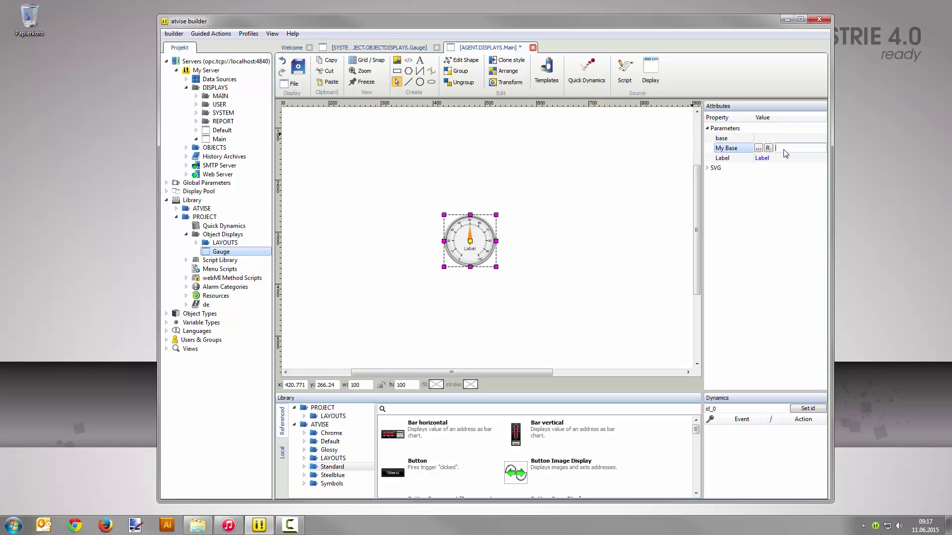
{"action": "left_click", "coordinate": [758, 148]}
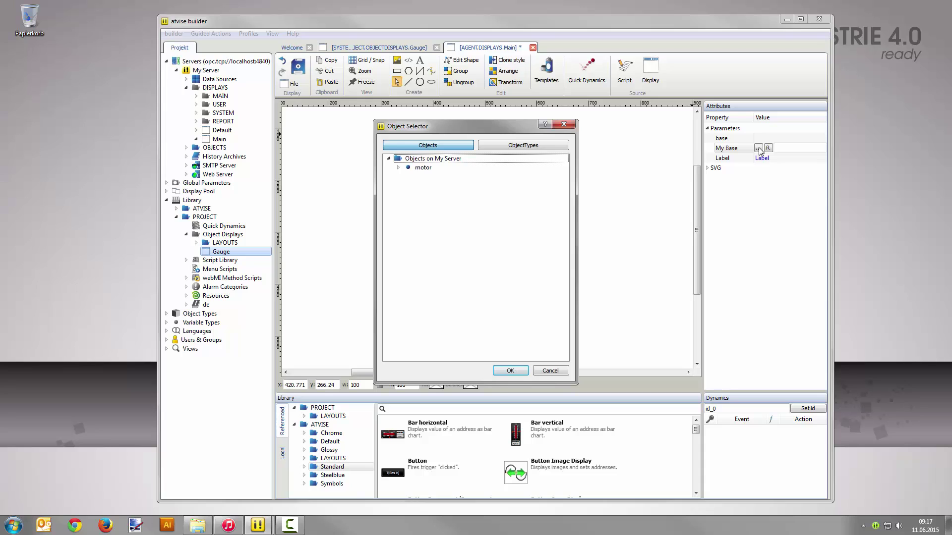
{"action": "left_click", "coordinate": [455, 171]}
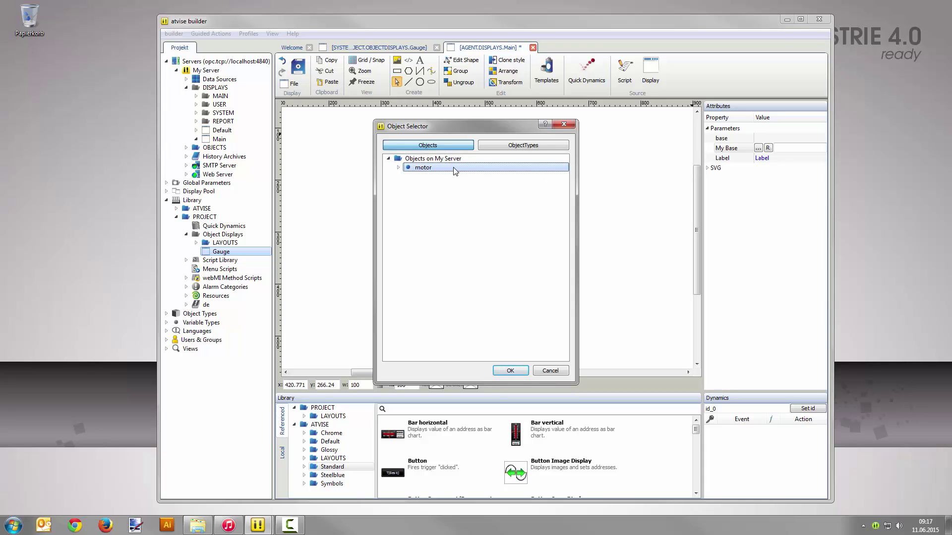
{"action": "left_click", "coordinate": [512, 371]}
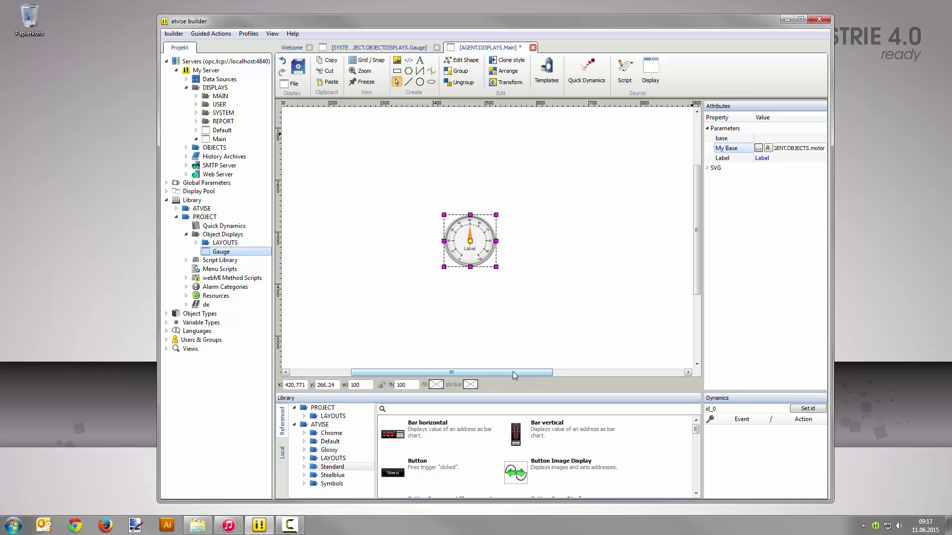
{"action": "left_click", "coordinate": [771, 160]}
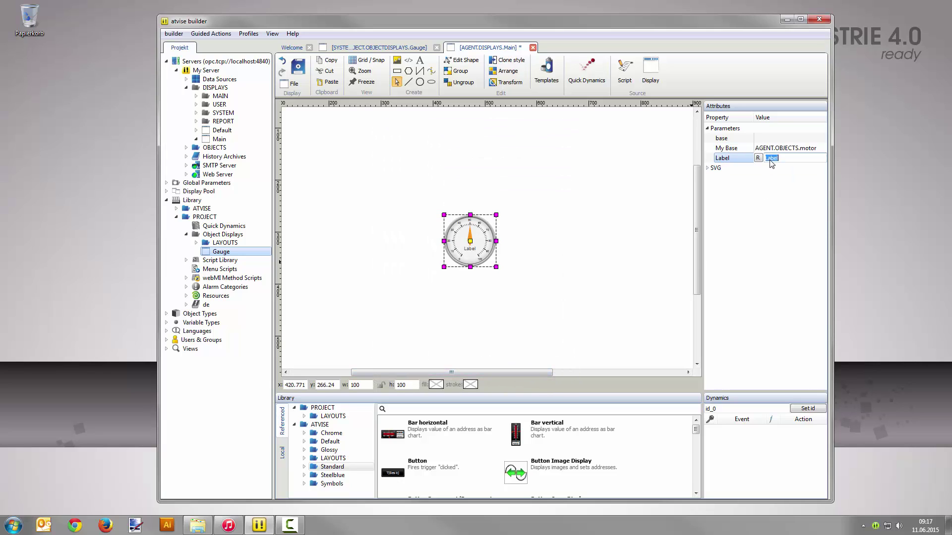
{"action": "type", "text": "engine"}
{"action": "key", "text": "Return"}
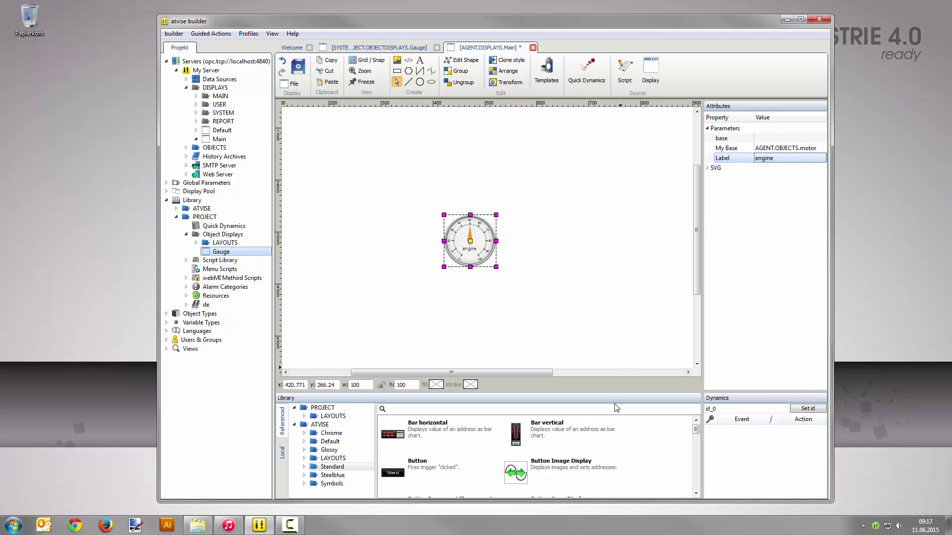
- Find the Rocker Switch in the library, place it beside the gauge, and set its base to the motor object
{"action": "type", "text": "rock"}
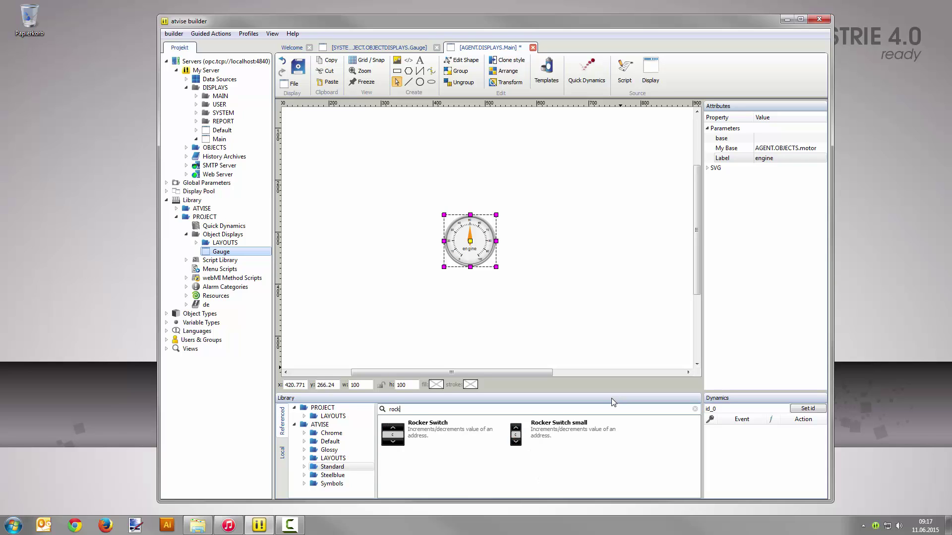
{"action": "left_click_drag", "start_coordinate": [393, 434], "coordinate": [530, 244]}
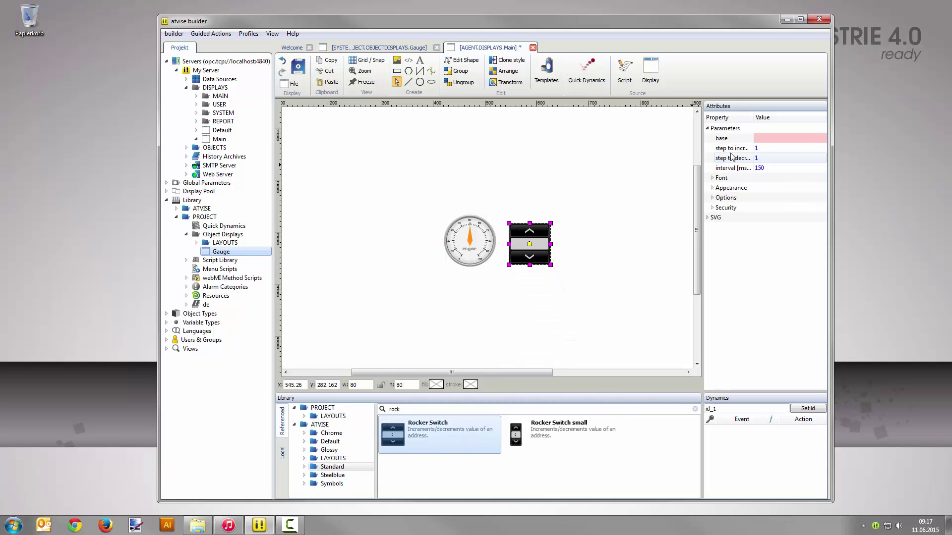
{"action": "left_click", "coordinate": [771, 140]}
{"action": "left_click", "coordinate": [758, 139]}
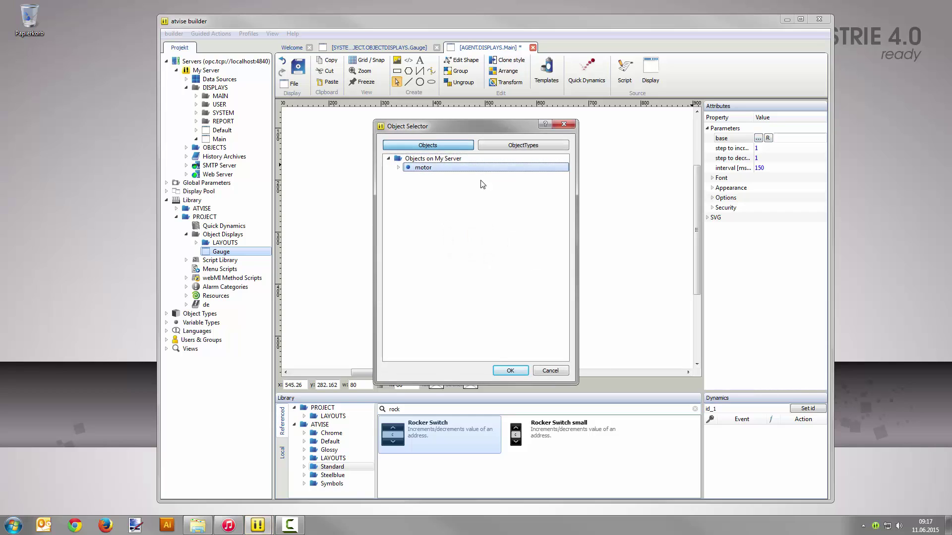
{"action": "left_click", "coordinate": [508, 372]}
- Set the rocker switch's minimum to 0 and maximum to 100, and save the Main display
{"action": "left_click", "coordinate": [716, 199]}
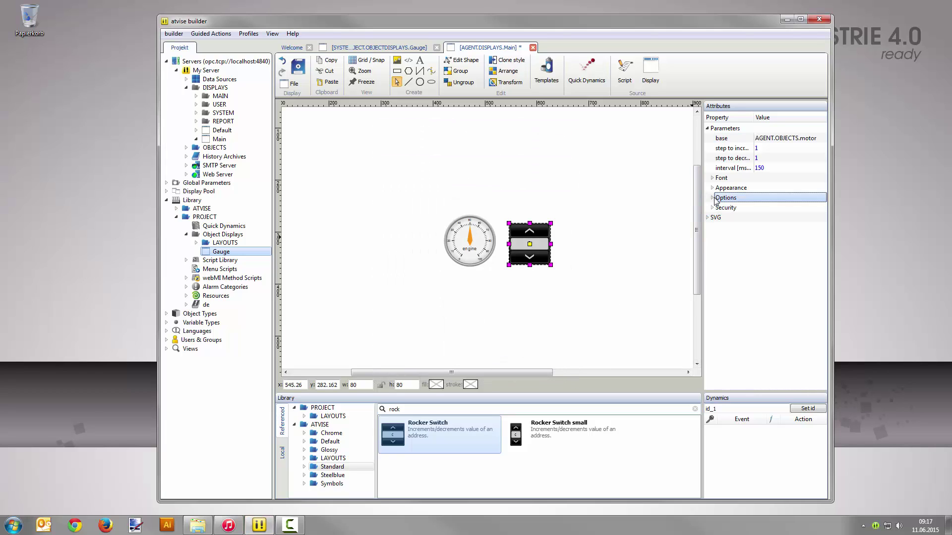
{"action": "left_click", "coordinate": [714, 199]}
{"action": "left_click", "coordinate": [771, 209]}
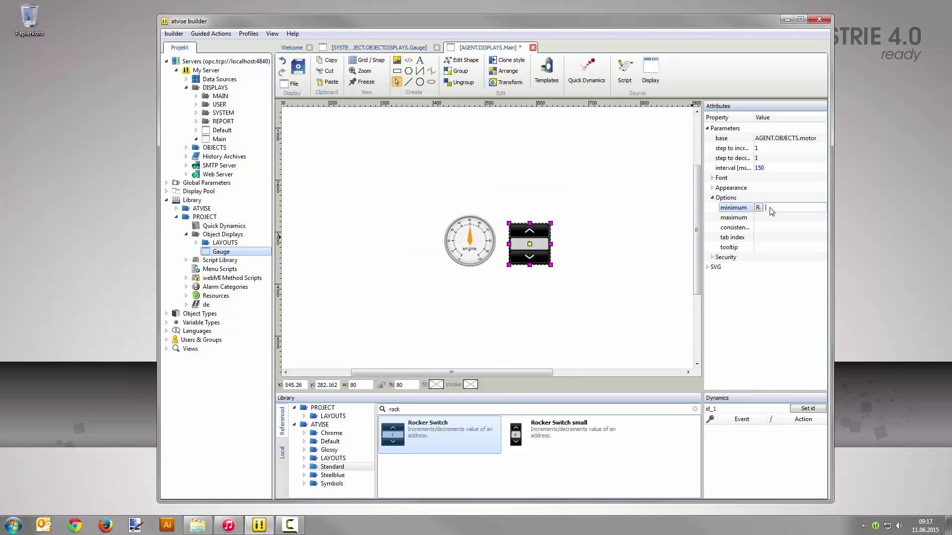
{"action": "type", "text": "0"}
{"action": "key", "text": "Tab"}
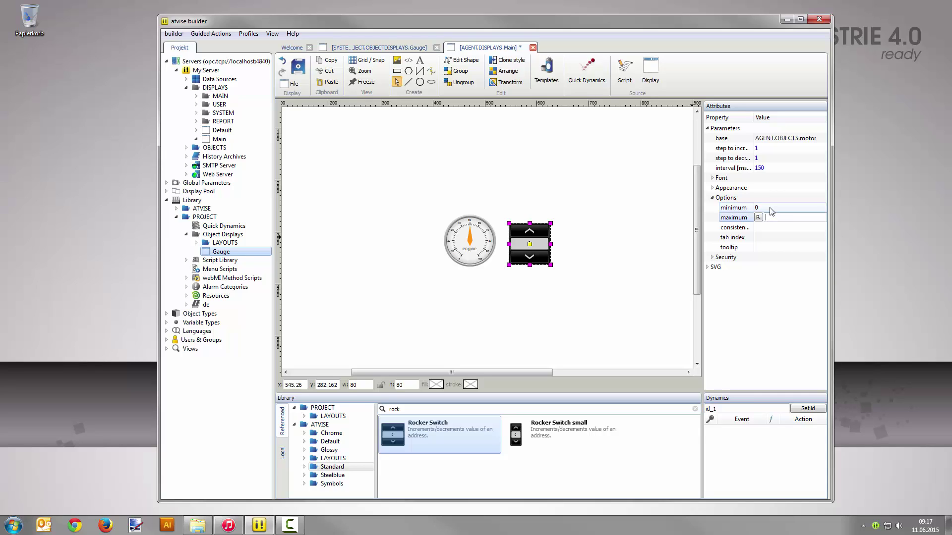
{"action": "type", "text": "100"}
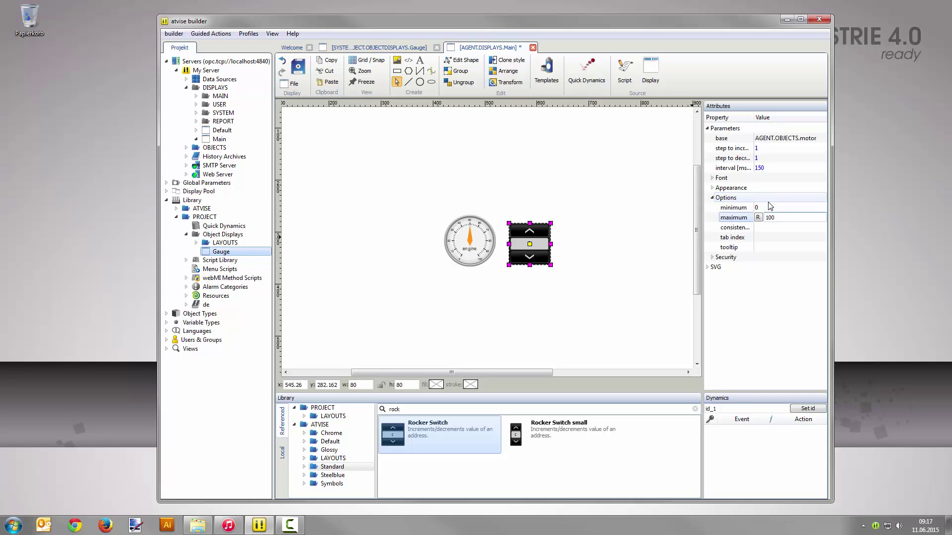
{"action": "key", "text": "Return"}
{"action": "left_click", "coordinate": [298, 71]}
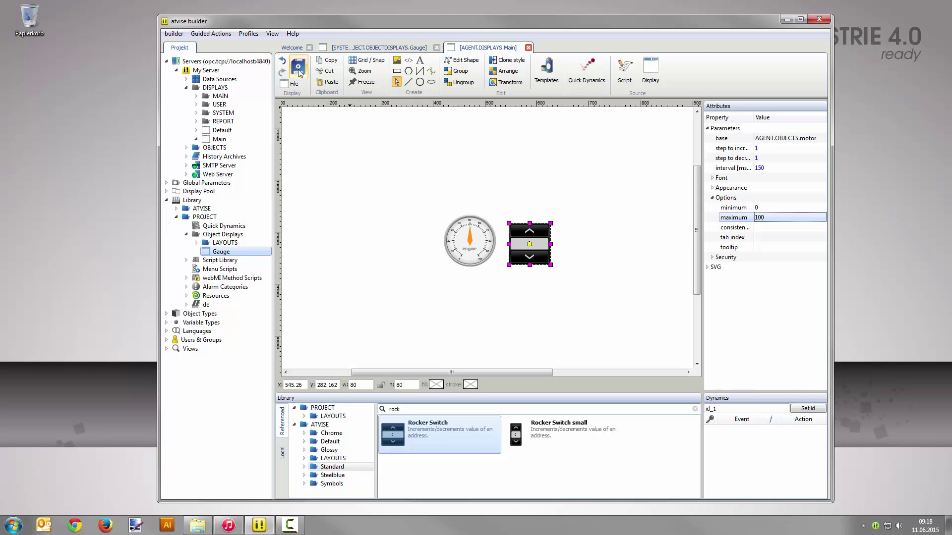
- Open the web browser for My Server through http1 (80)
{"action": "left_click", "coordinate": [211, 33]}
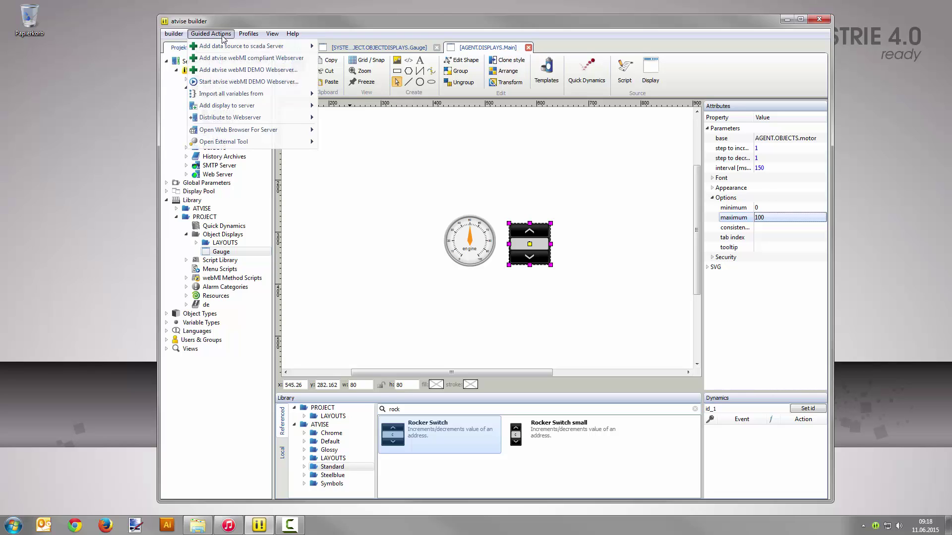
{"action": "mouse_move", "coordinate": [271, 130]}
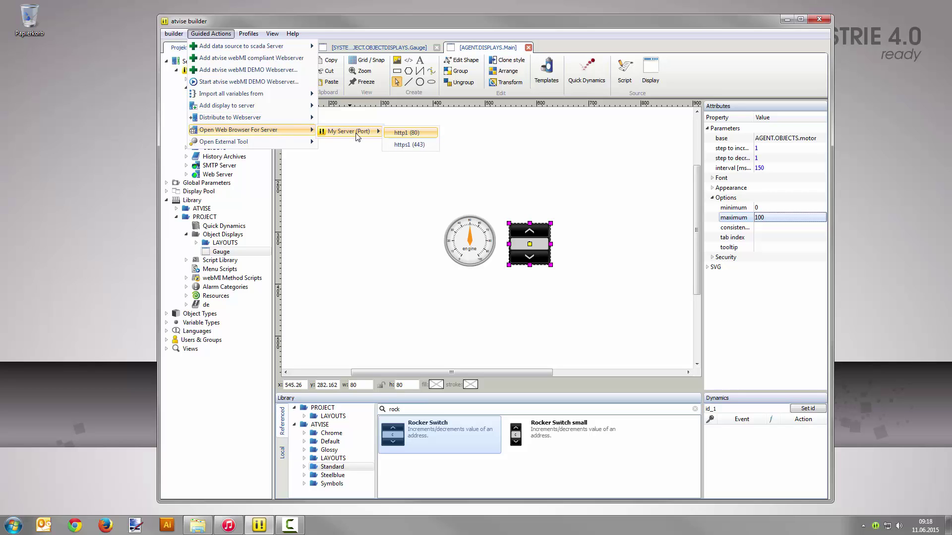
{"action": "left_click", "coordinate": [408, 133]}
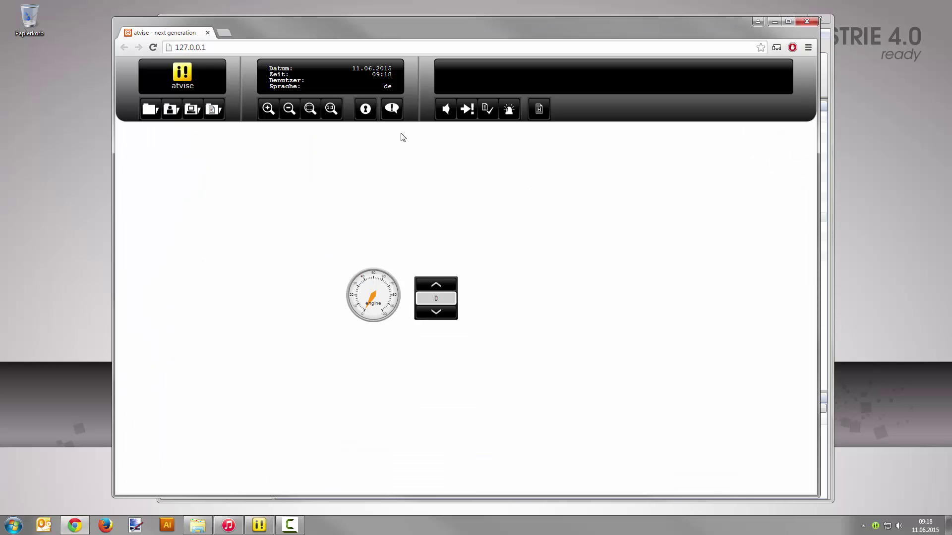
- Zoom in on the gauge and rocker switch, and test the needle by raising and lowering the motor value
{"action": "left_click", "coordinate": [310, 108]}
{"action": "left_click_drag", "start_coordinate": [313, 233], "coordinate": [502, 357]}
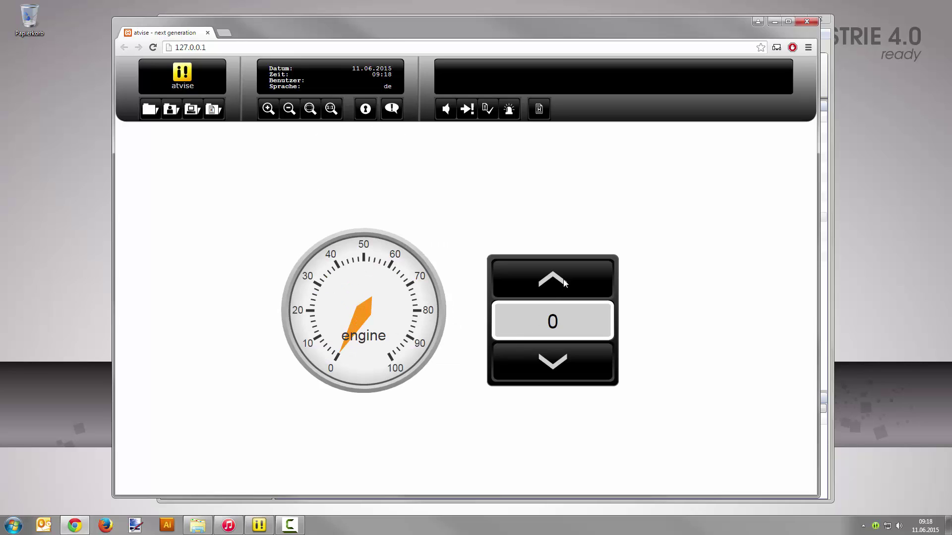
{"action": "left_click_drag", "start_coordinate": [563, 280], "coordinate": [563, 278]}
{"action": "left_click_drag", "start_coordinate": [558, 368], "coordinate": [558, 368]}
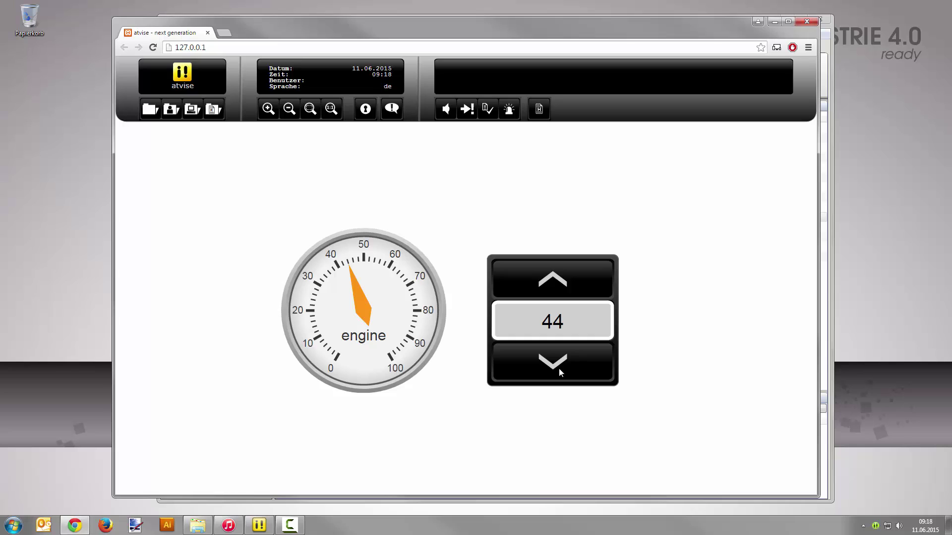